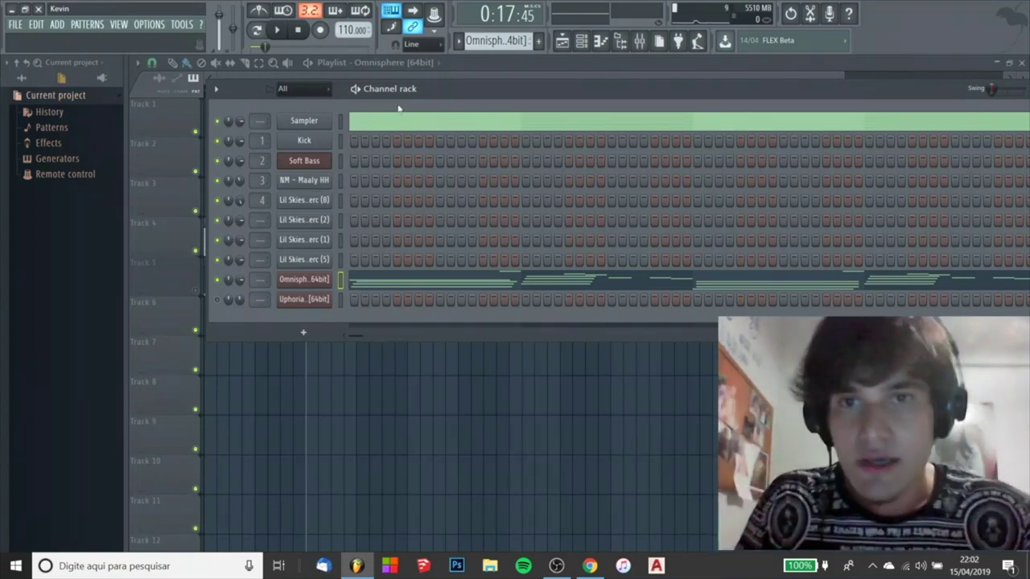
Examine the long scale notes in the Sampler's piano roll and the melody notes in the Omnisphere's piano roll
left_click(400, 121)
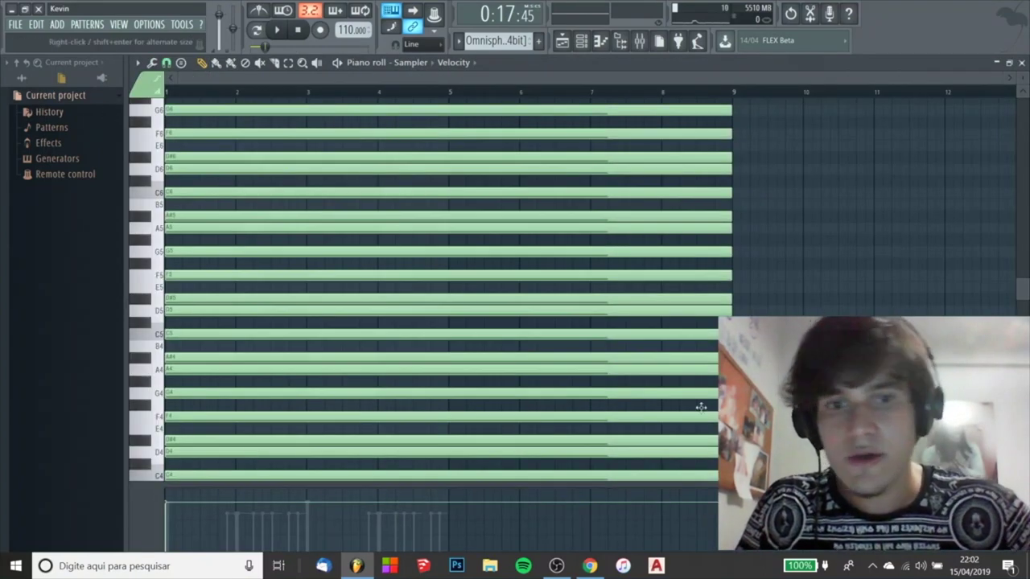
left_click(593, 40)
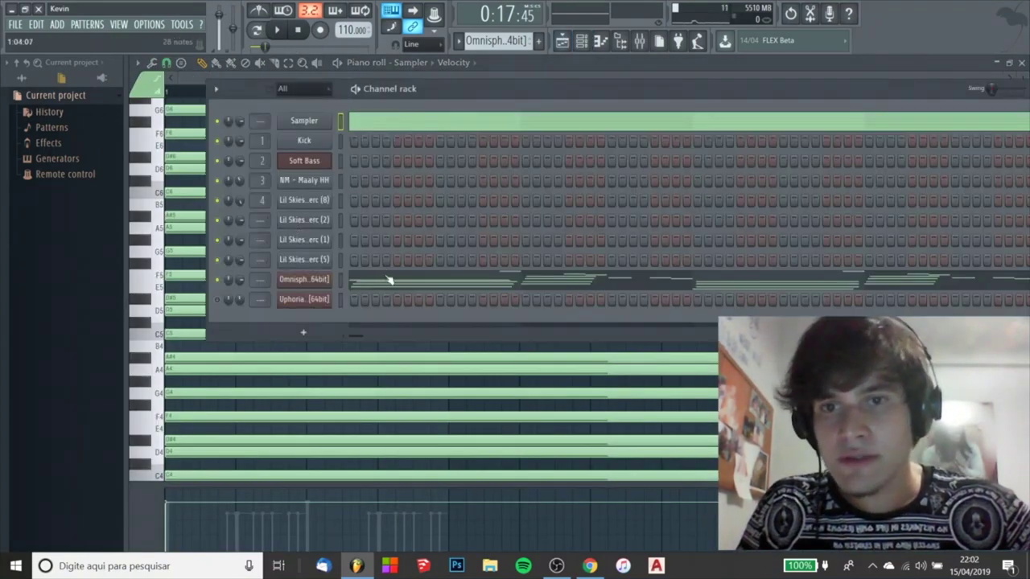
left_click(385, 276)
scroll(523, 174, "up", 5)
scroll(482, 148, "down", 5)
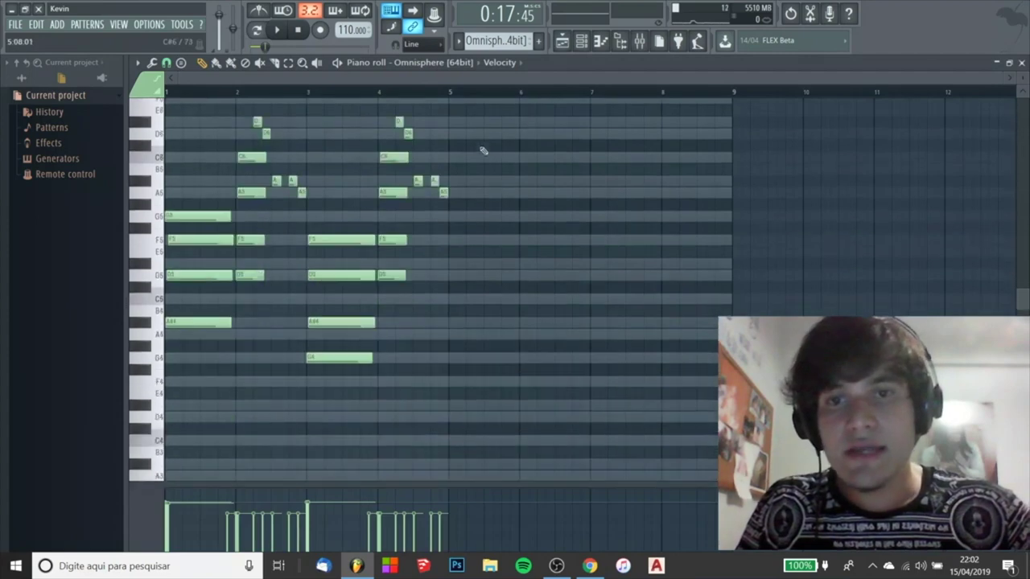
scroll(483, 137, "up", 1)
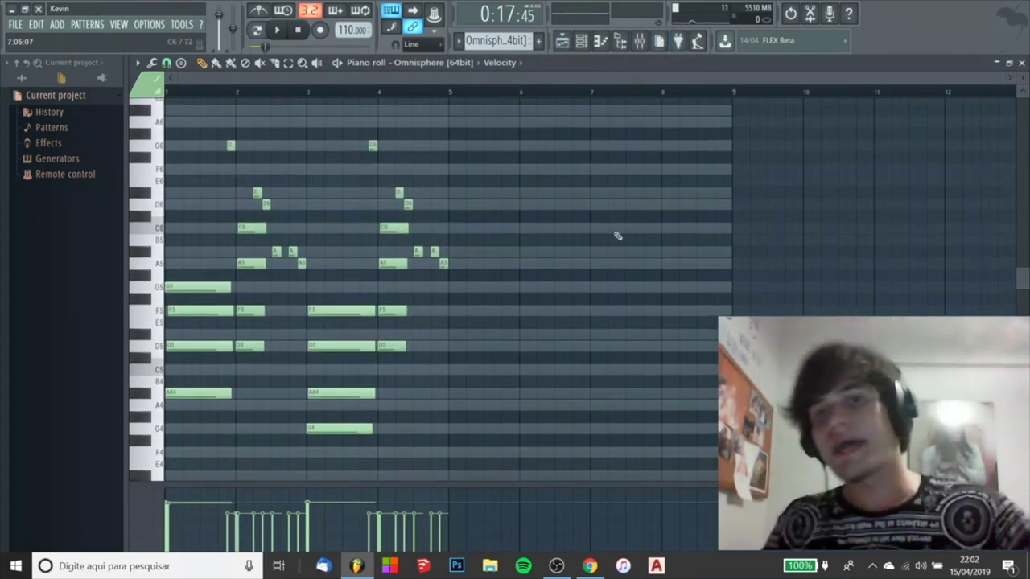
scroll(417, 231, "up", 12)
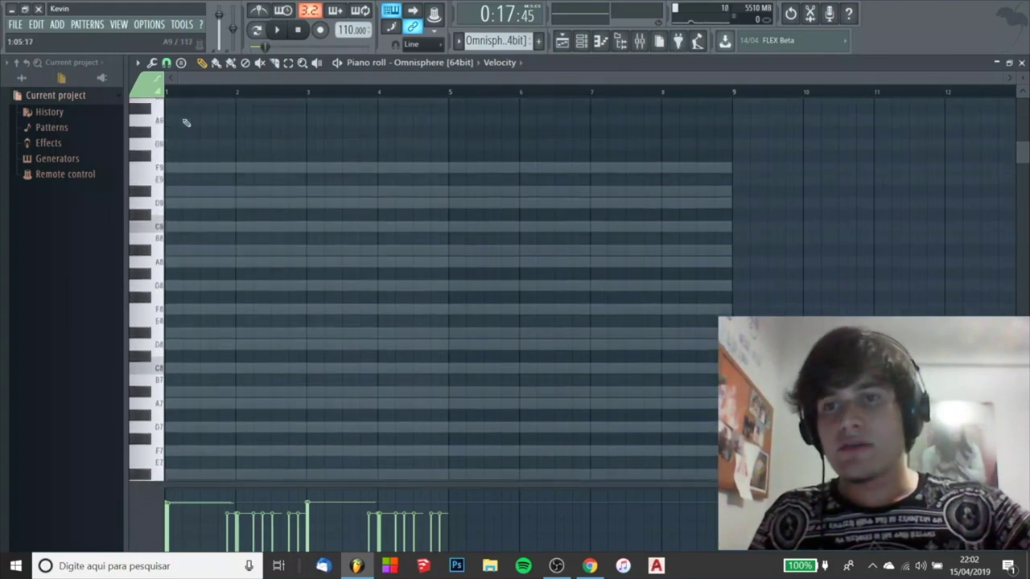
scroll(230, 195, "down", 20)
scroll(379, 244, "up", 10)
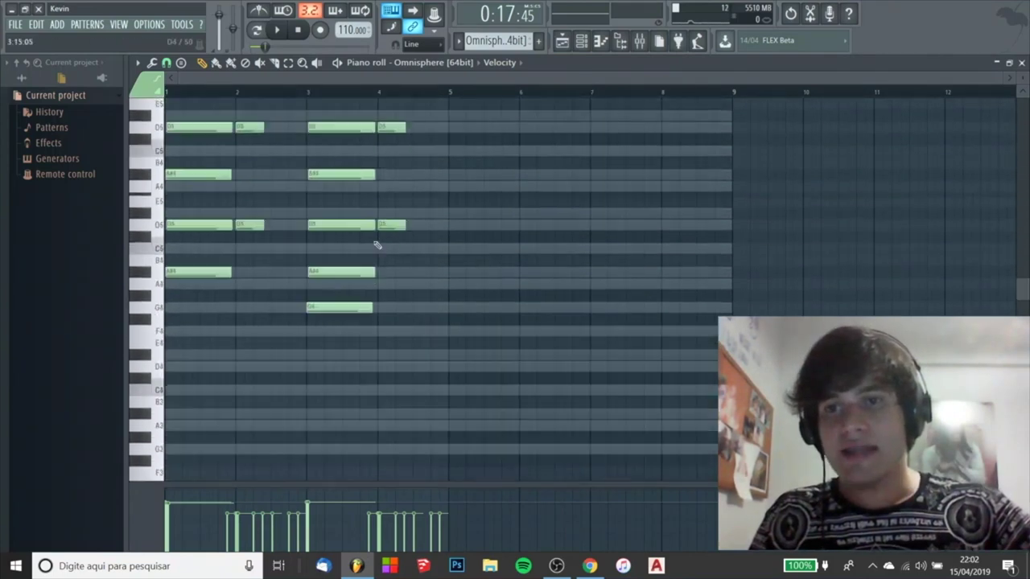
scroll(260, 156, "up", 5)
scroll(242, 225, "down", 8)
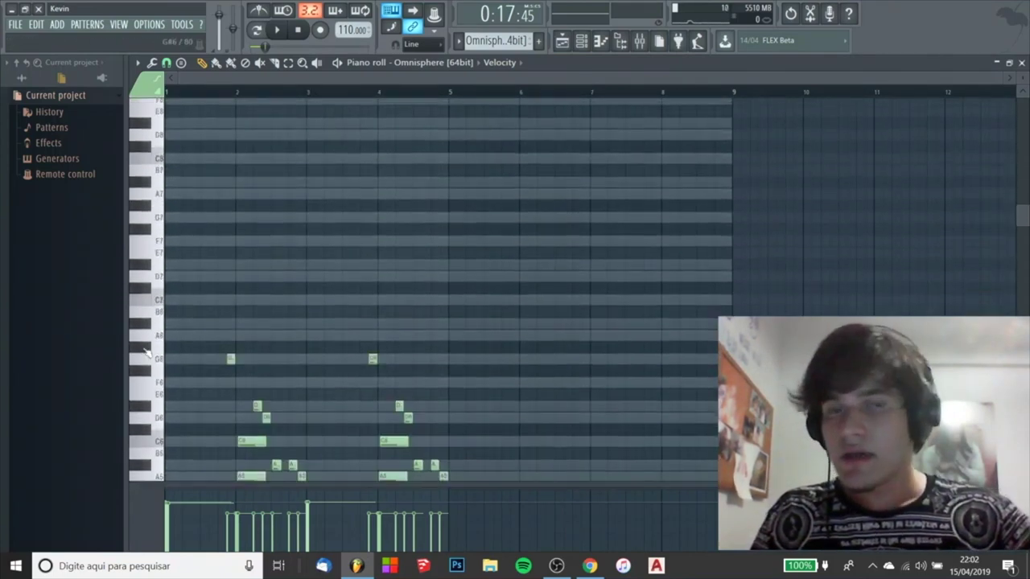
scroll(236, 299, "down", 3)
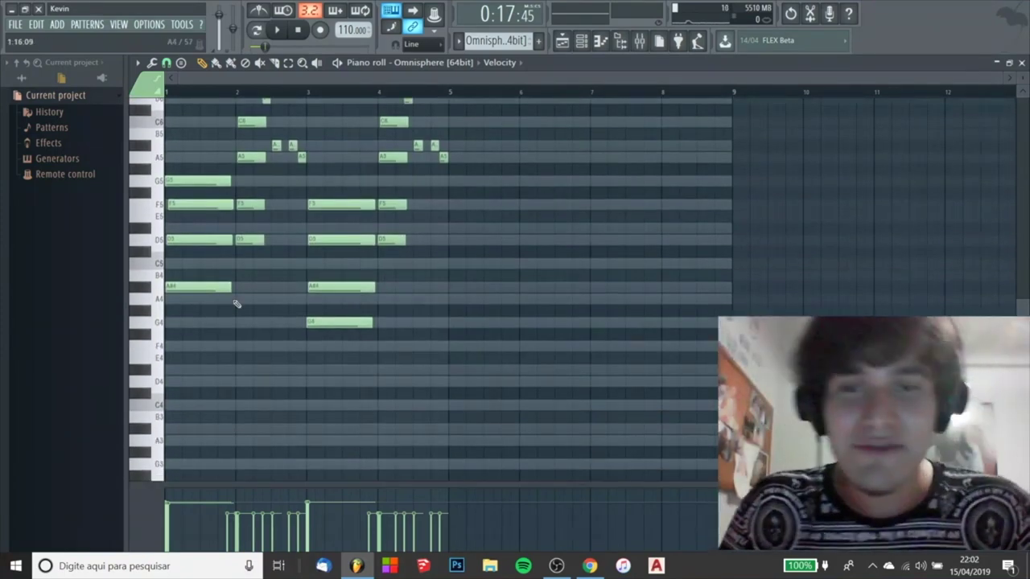
Show the channel rack and switch to the empty Pattern 12
left_click(581, 41)
scroll(478, 41, "down", 1)
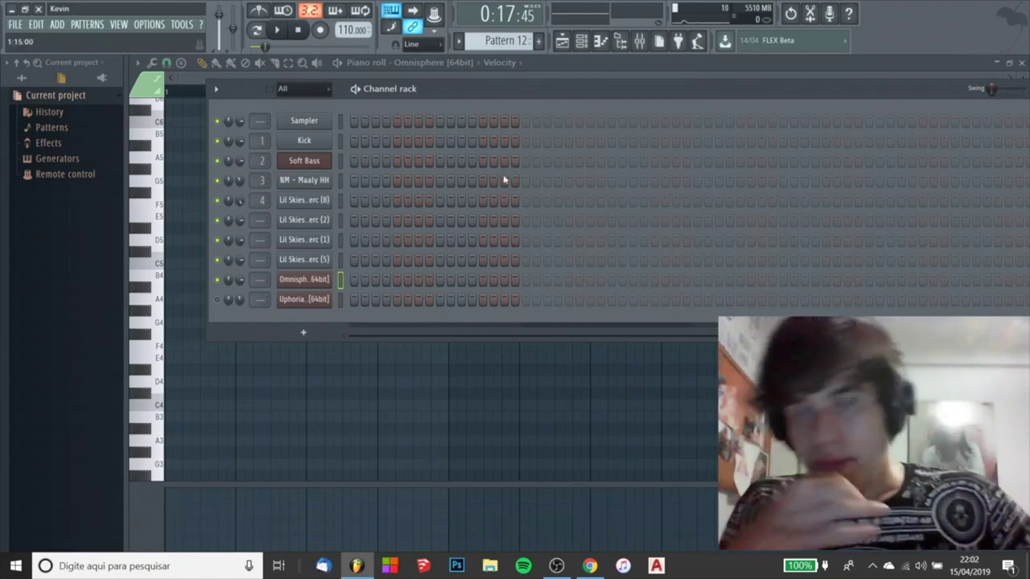
Insert an empty Sampler channel at the start of the channel rack and add another one at its end
right_click(310, 121)
left_click(336, 101)
right_click(305, 122)
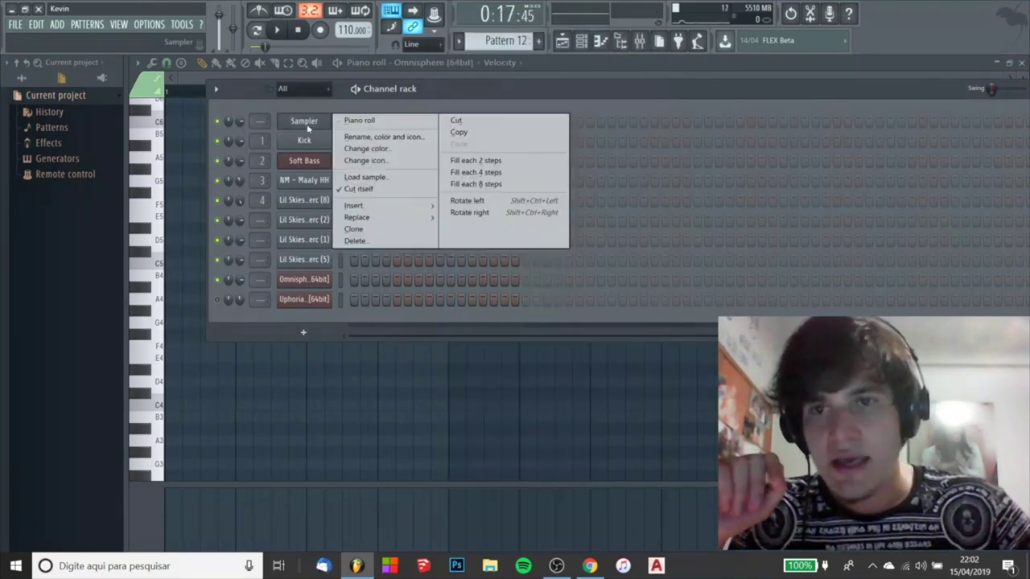
mouse_move(378, 206)
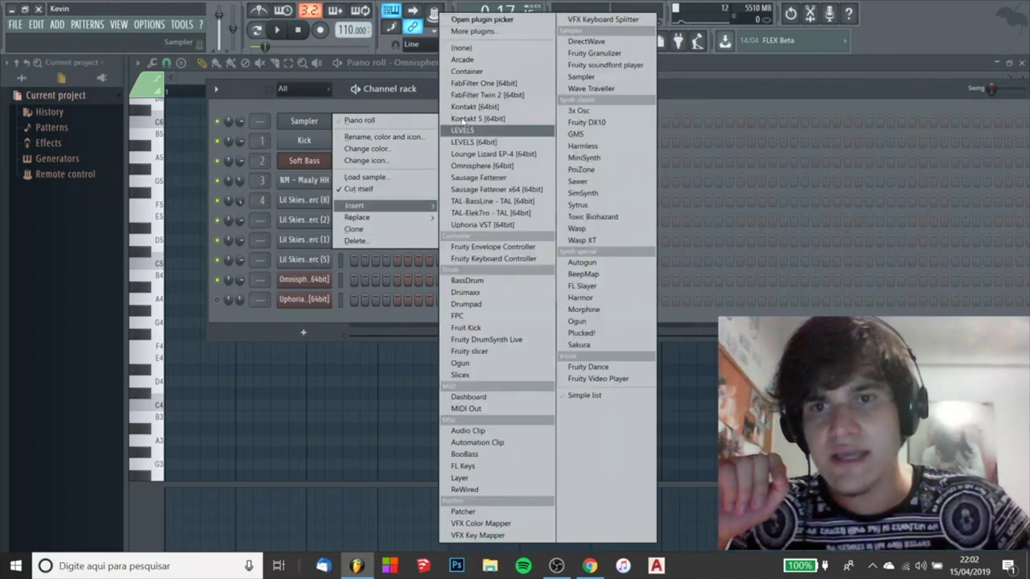
left_click(452, 51)
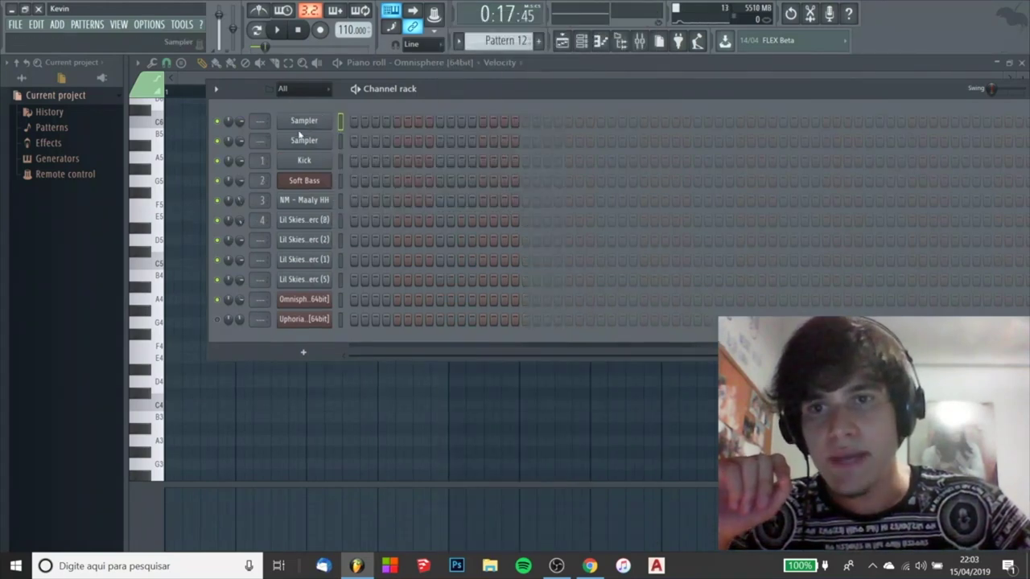
left_click(304, 351)
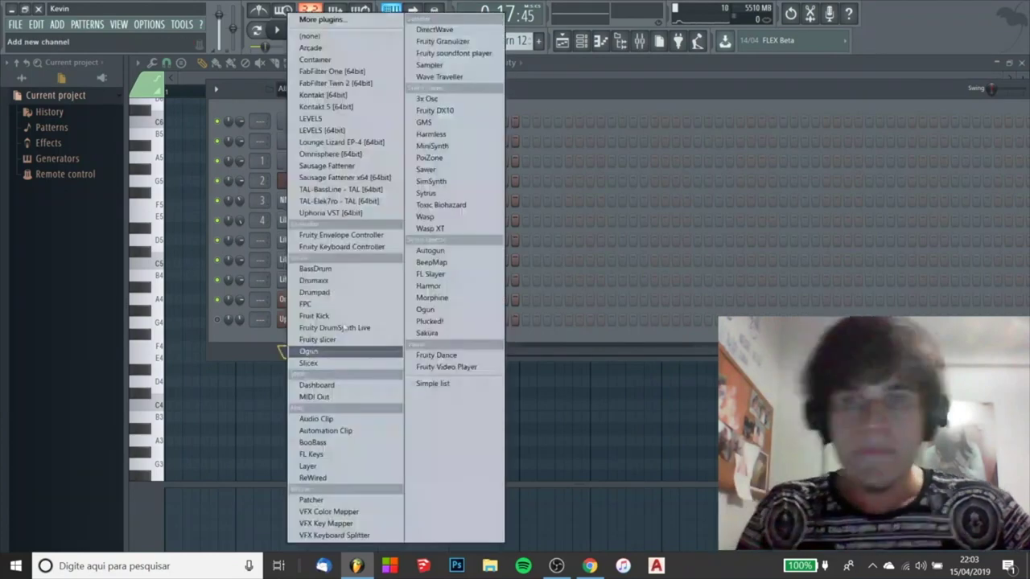
left_click(320, 38)
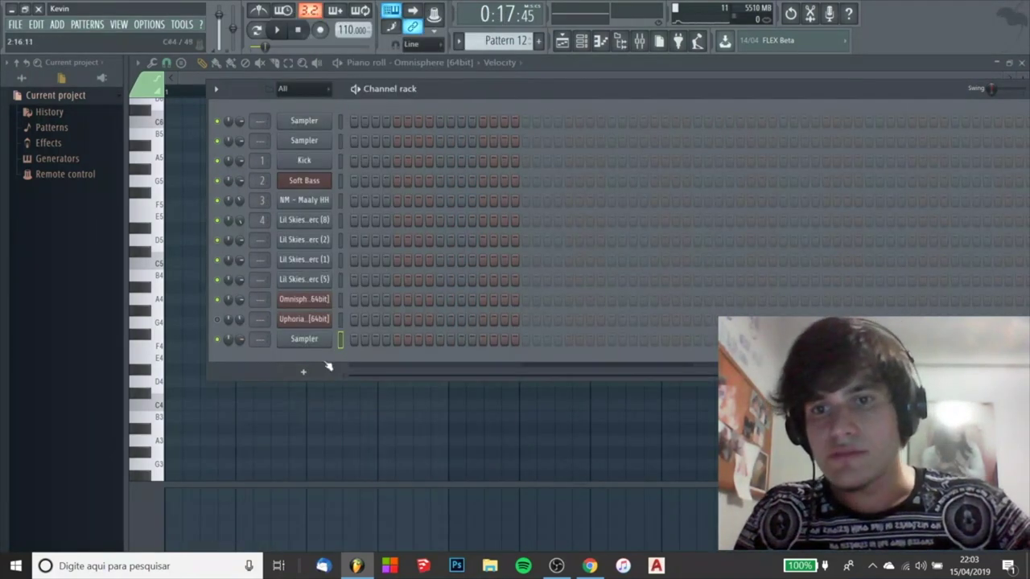
Delete the extra Sampler channels at the start and the end of the channel rack
right_click(298, 123)
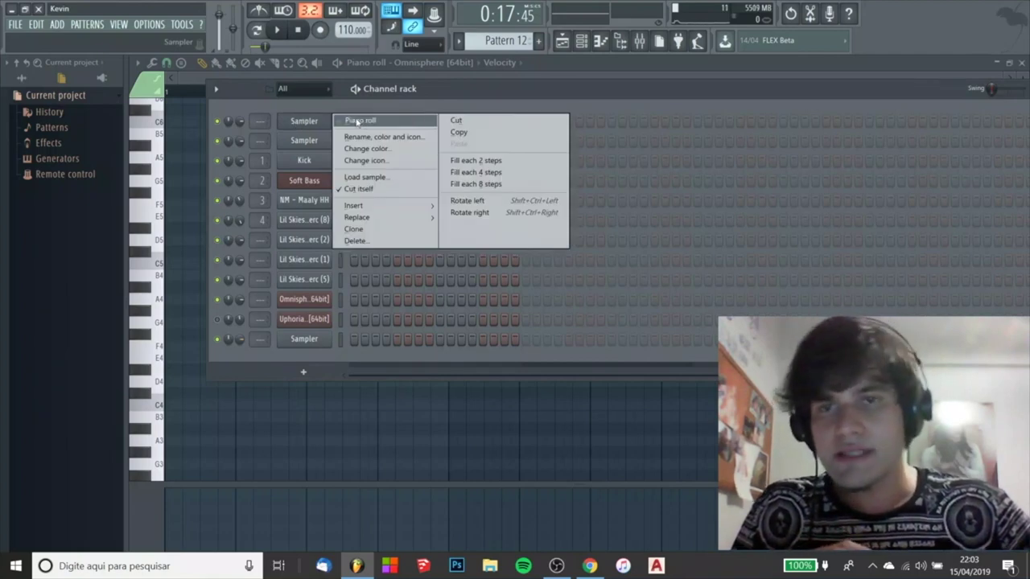
left_click(378, 241)
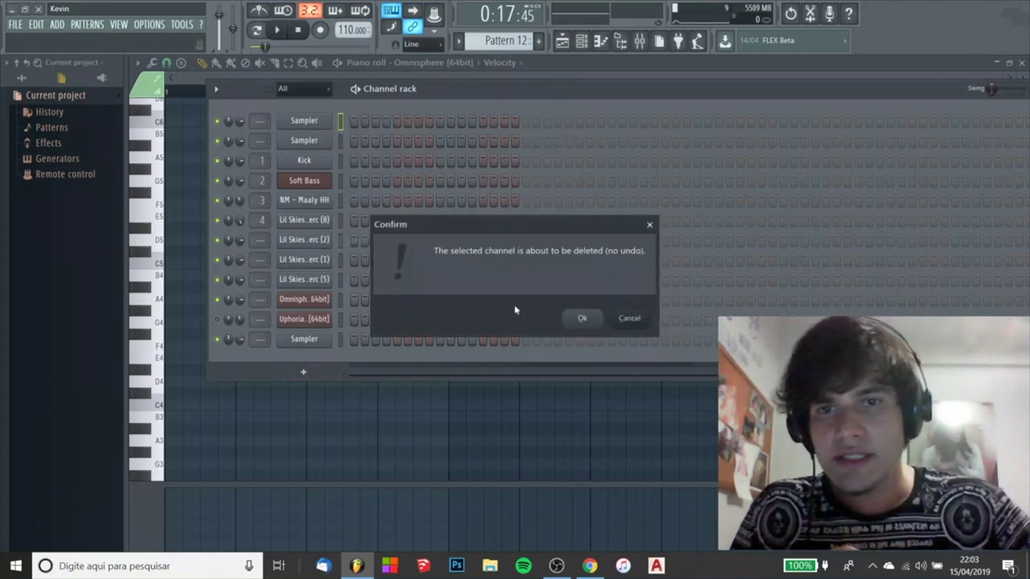
left_click(582, 318)
right_click(304, 319)
left_click(370, 440)
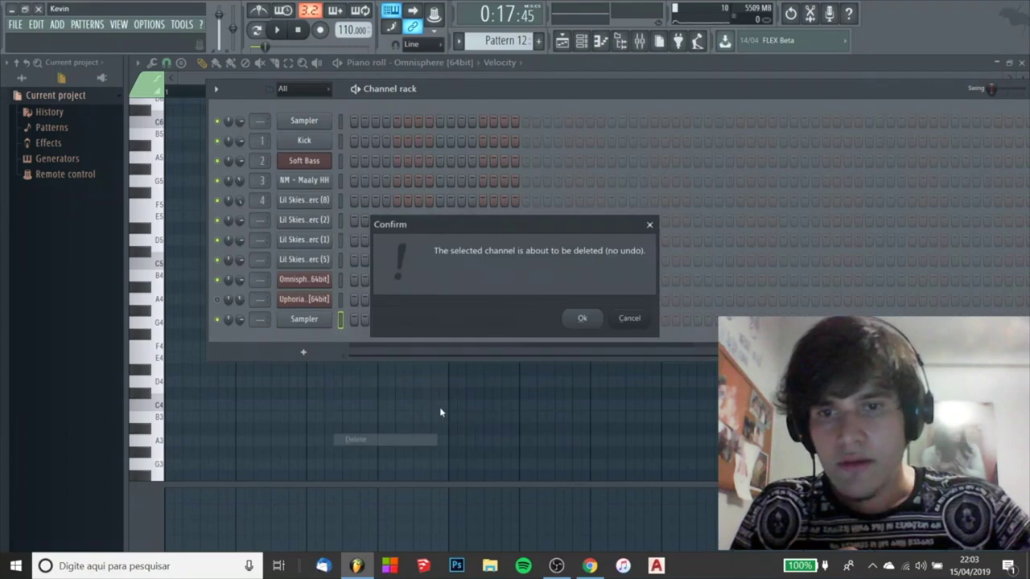
left_click(582, 318)
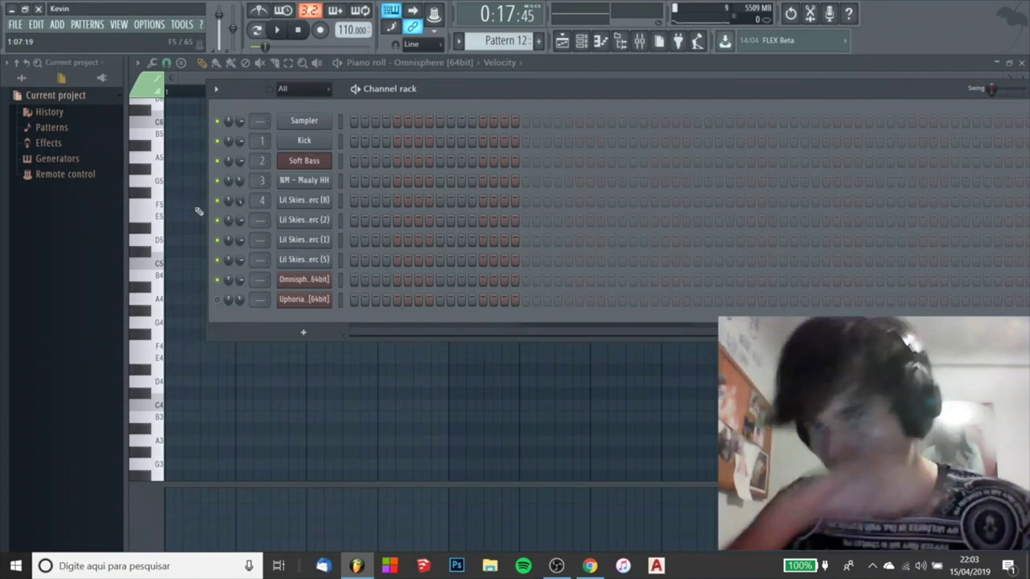
Open the remaining Sampler channel's piano roll
right_click(330, 120)
left_click(370, 120)
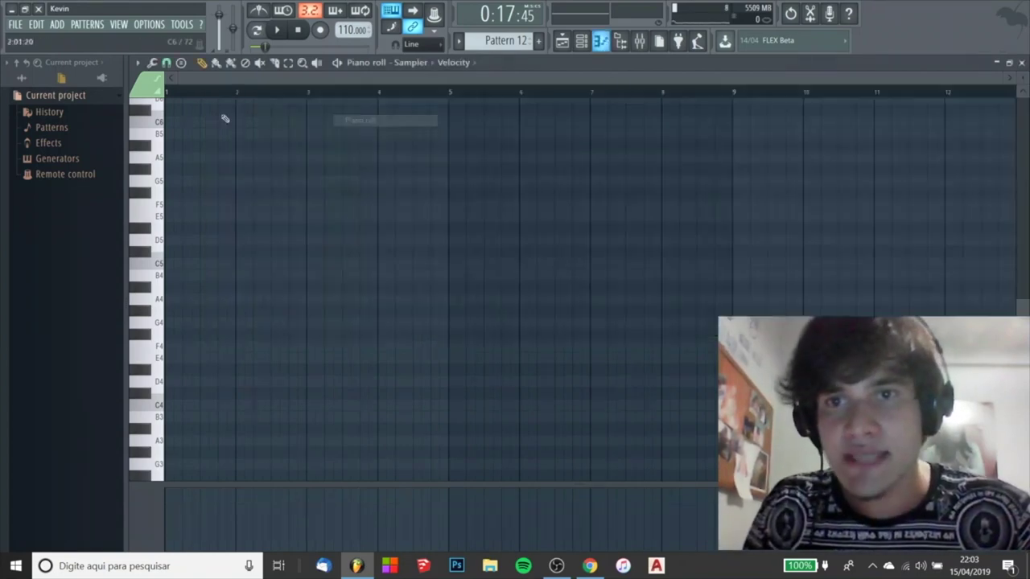
scroll(354, 206, "up", 3)
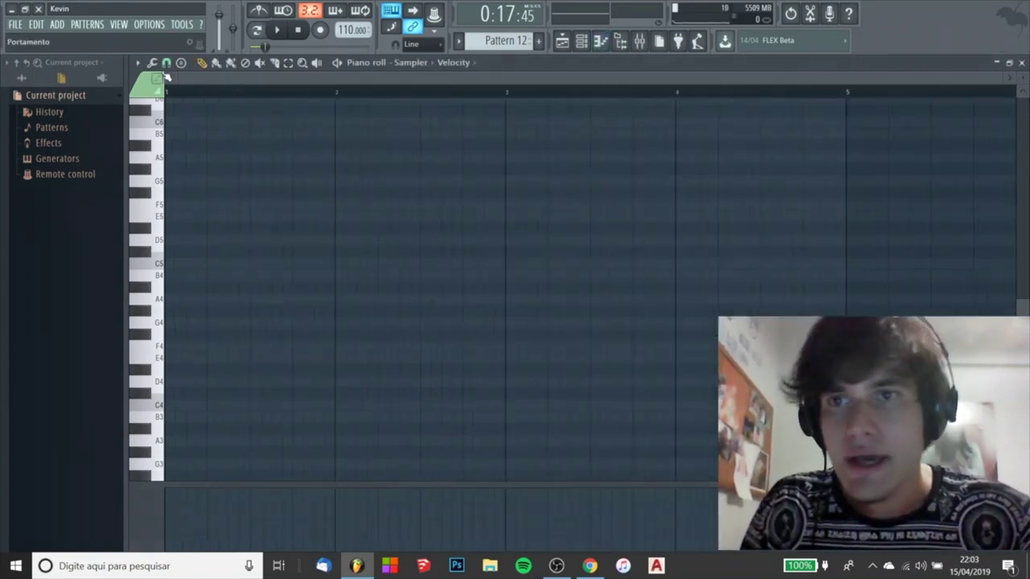
Stamp an Aeolian scale with C#4 as its root note at the start of bar 1
left_click(166, 64)
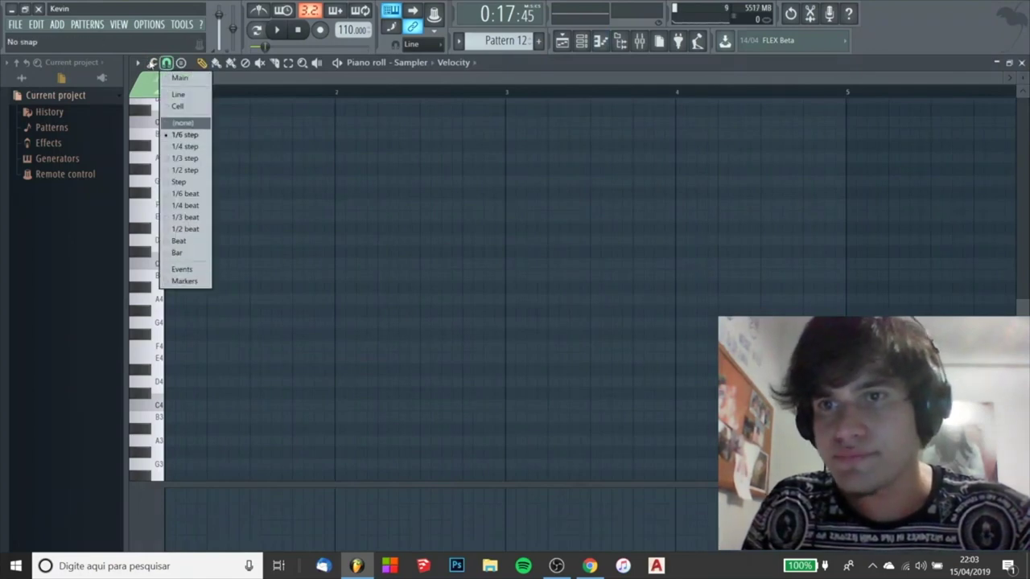
left_click(136, 63)
left_click(136, 62)
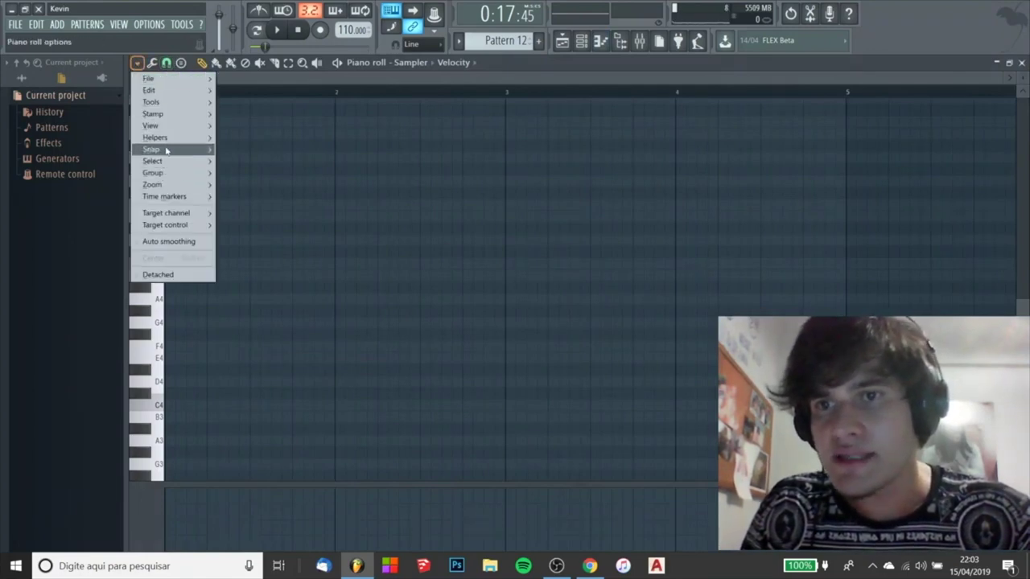
mouse_move(166, 113)
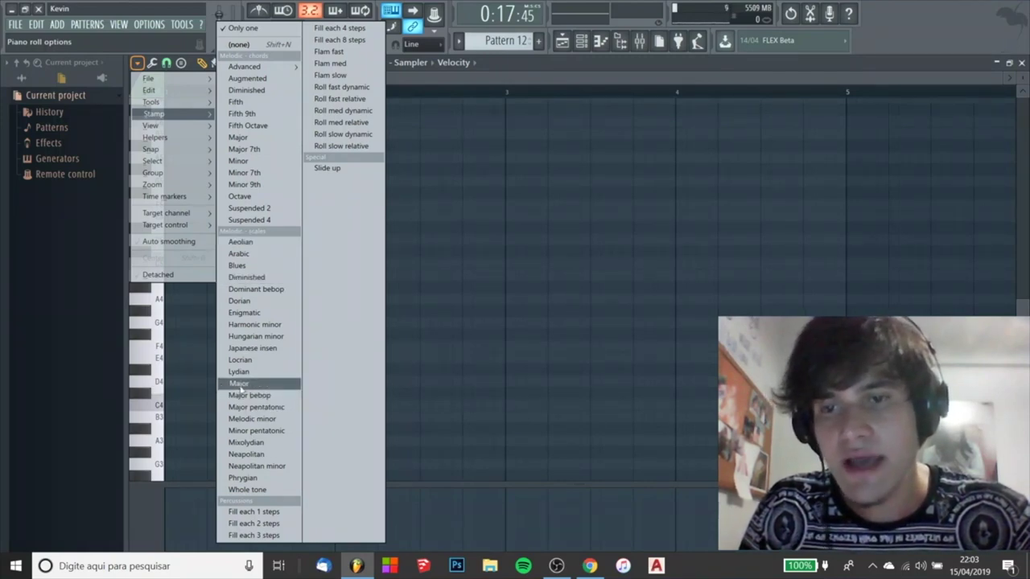
left_click(249, 244)
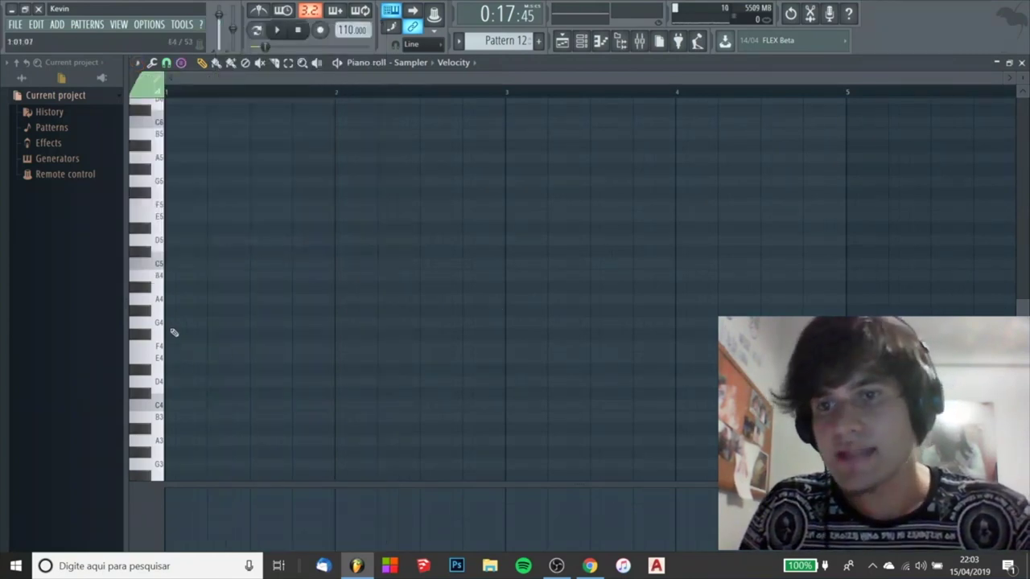
scroll(180, 308, "down", 4)
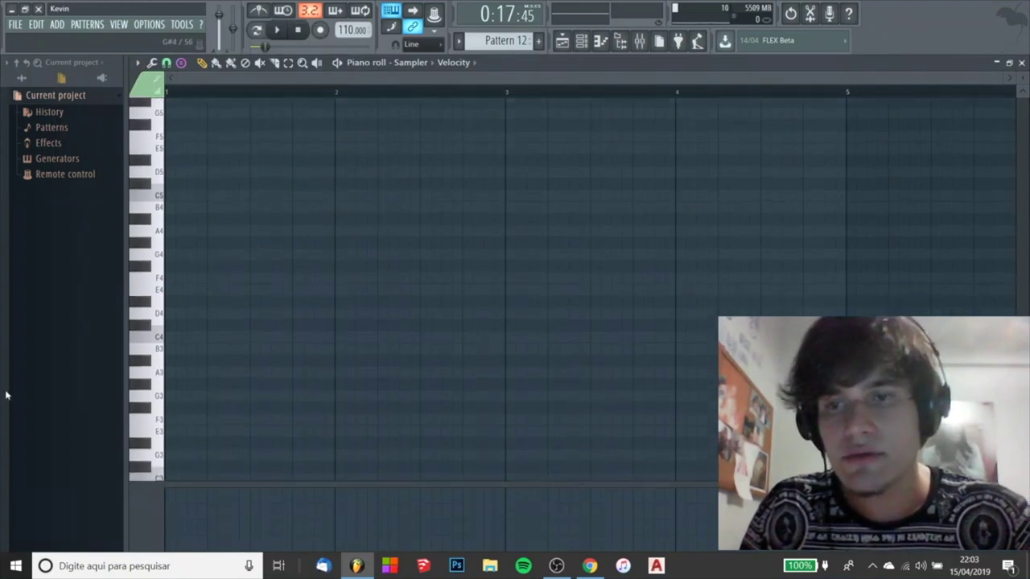
left_click_drag(182, 299, 115, 292)
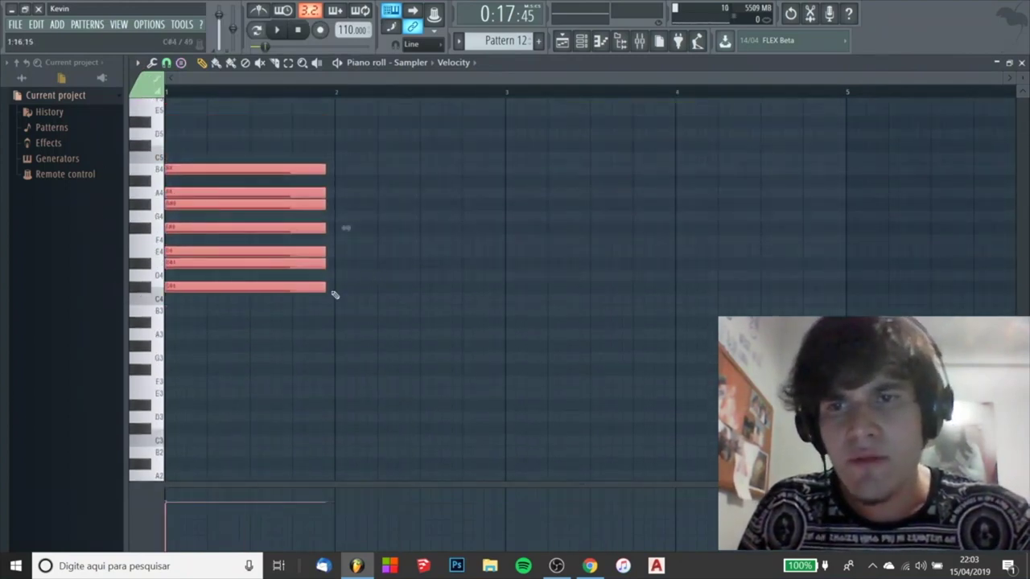
Stretch the stamped scale notes to four bars so they end at the start of bar 5
left_click_drag(334, 295, 873, 292)
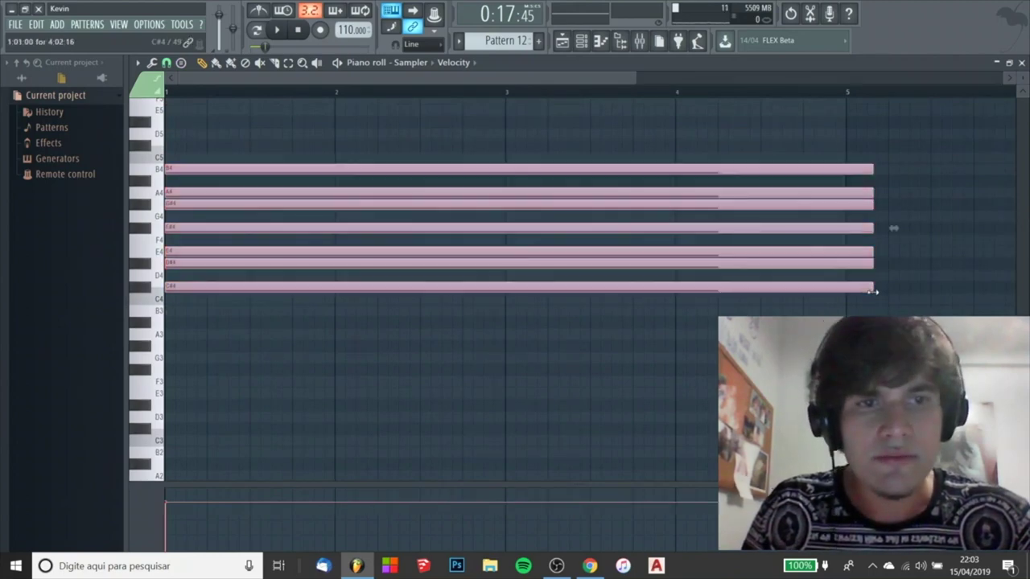
scroll(874, 202, "right", 3)
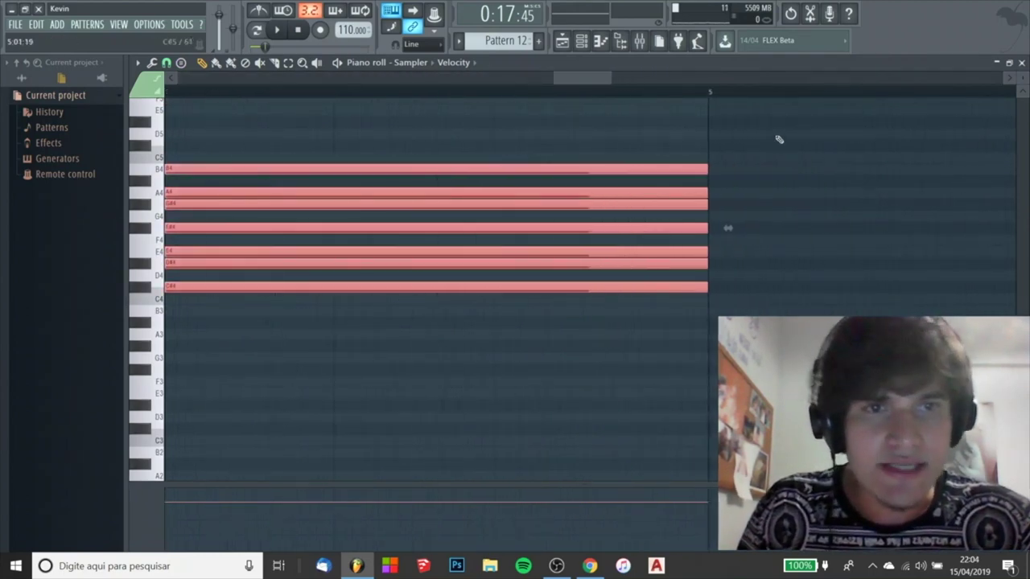
scroll(567, 247, "down", 2)
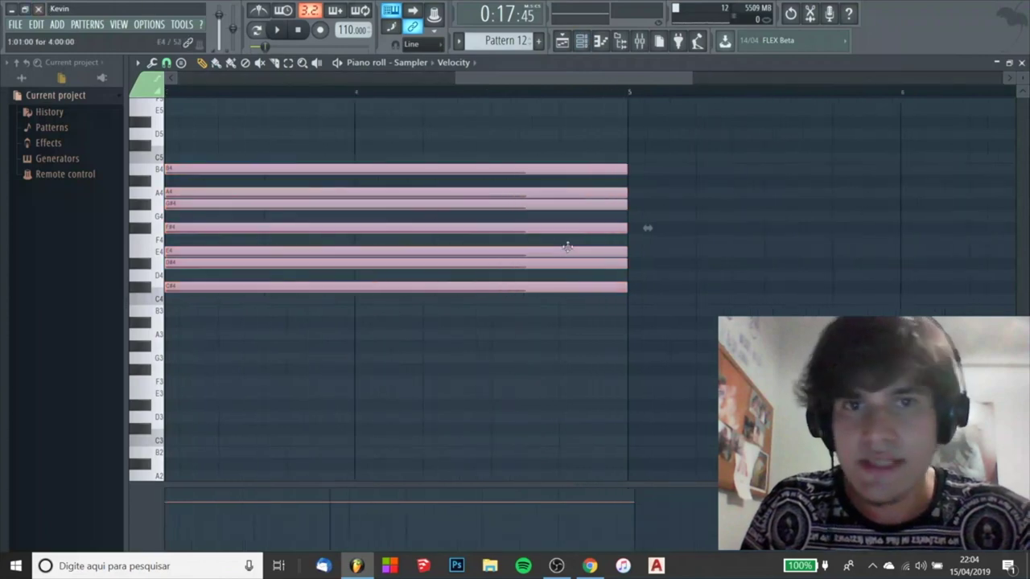
scroll(567, 247, "up", 2)
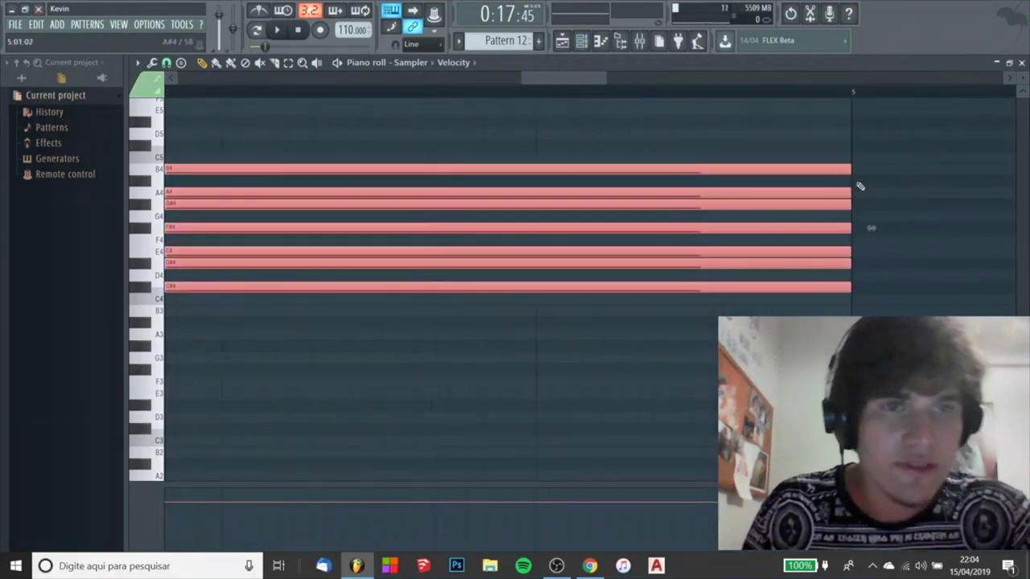
scroll(832, 233, "down", 3)
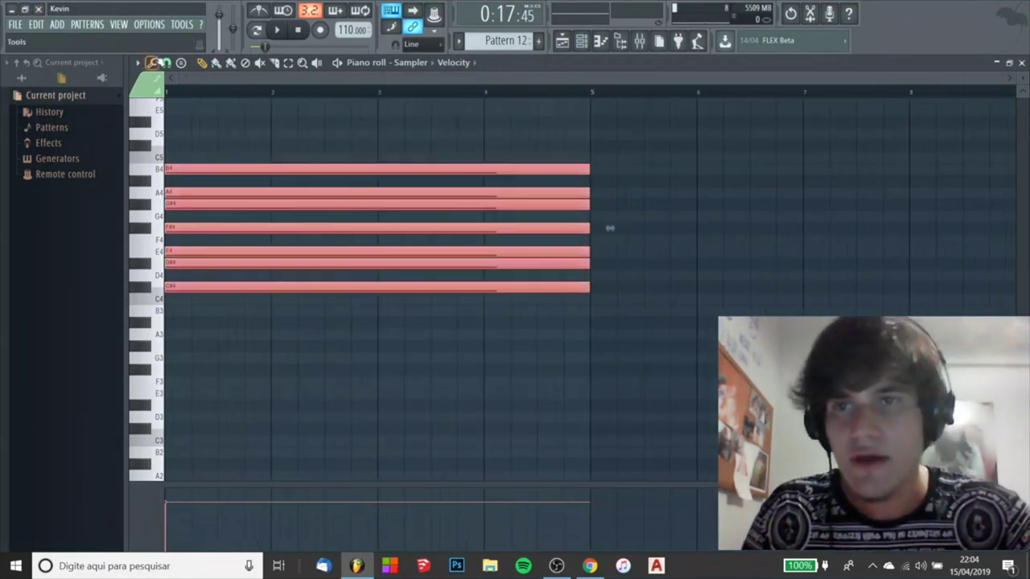
Set the piano roll's snap to Bar
left_click(165, 63)
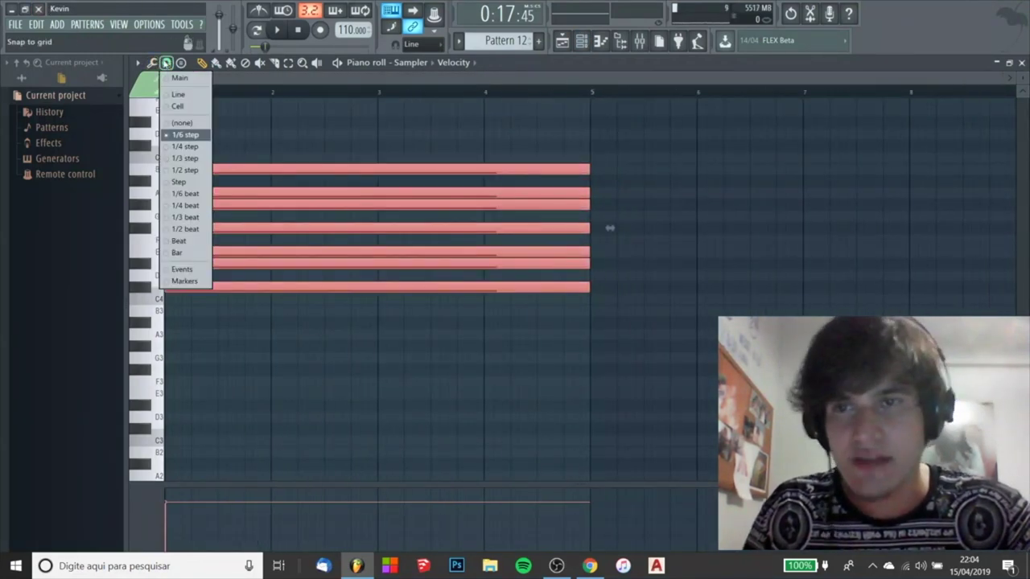
left_click(176, 254)
left_click(165, 63)
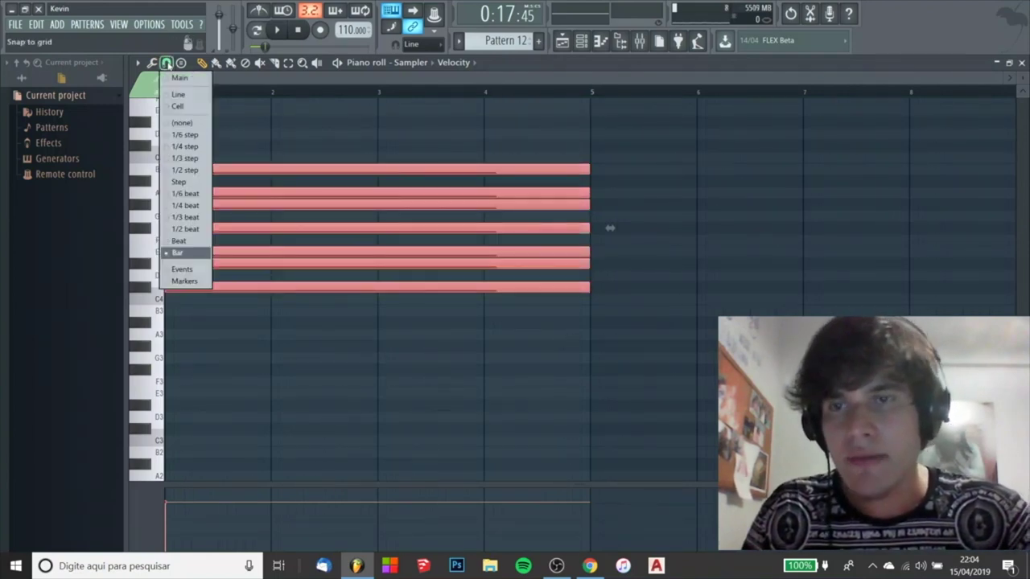
left_click(185, 256)
key("ctrl+a")
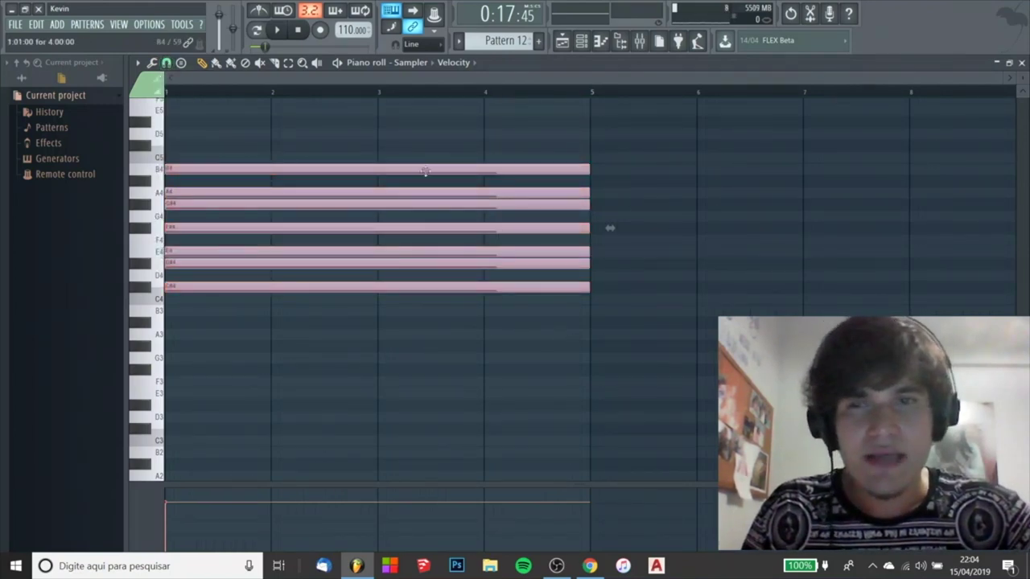
key("ctrl+d")
Set the piano roll's snap to (none)
left_click(166, 62)
left_click(207, 164)
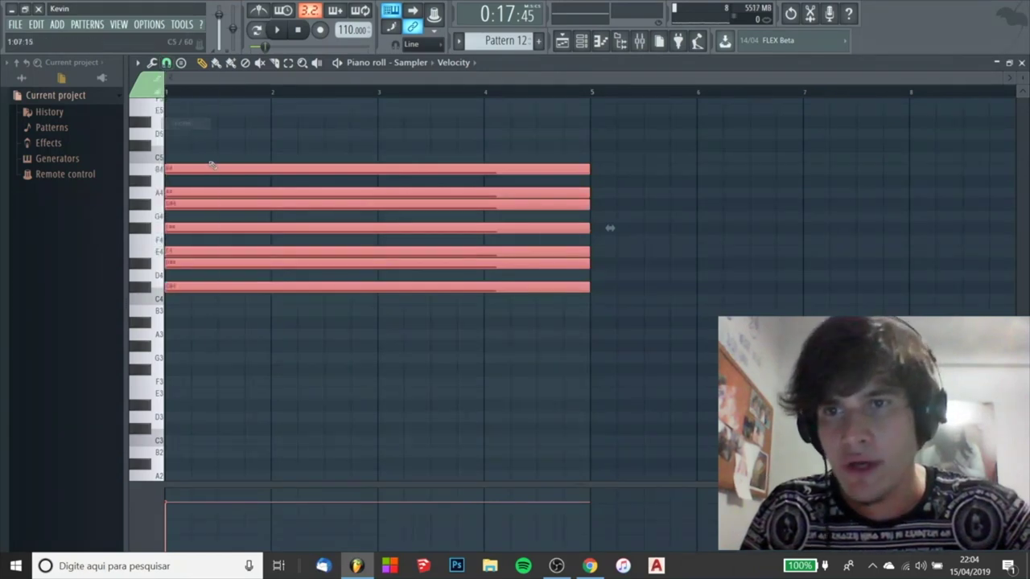
key("ctrl+a")
left_click_drag(216, 169, 225, 169)
key("ctrl+d")
key("ctrl+a")
left_click_drag(363, 167, 353, 168)
key("ctrl+d")
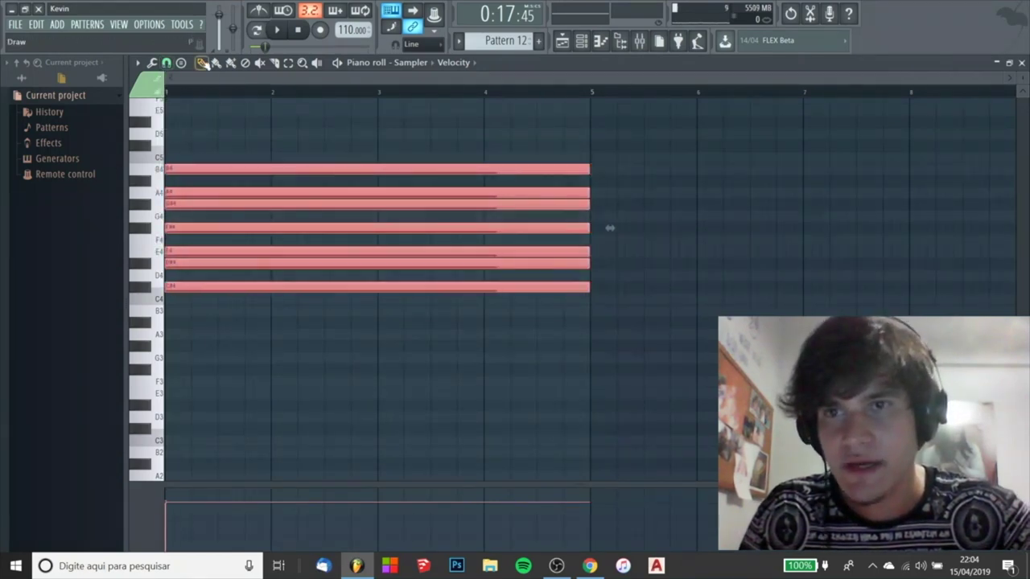
Set the snap to Bar and stretch all scale notes to eight bars, ending at the start of bar 9
left_click(165, 63)
left_click(177, 253)
key("ctrl+a")
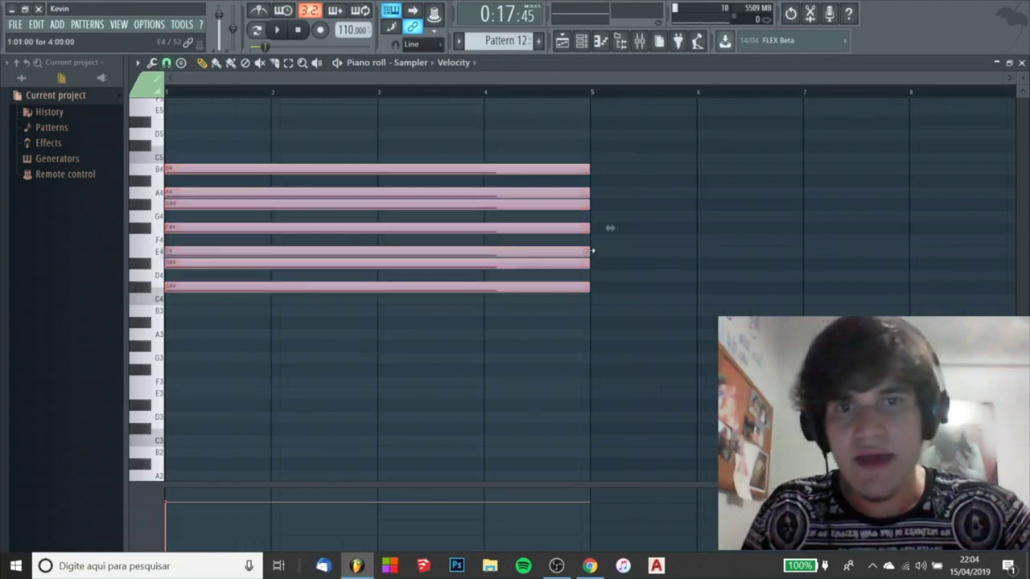
key("ctrl+d")
key("ctrl+a")
left_click_drag(594, 288, 1025, 298)
scroll(556, 242, "down", 2)
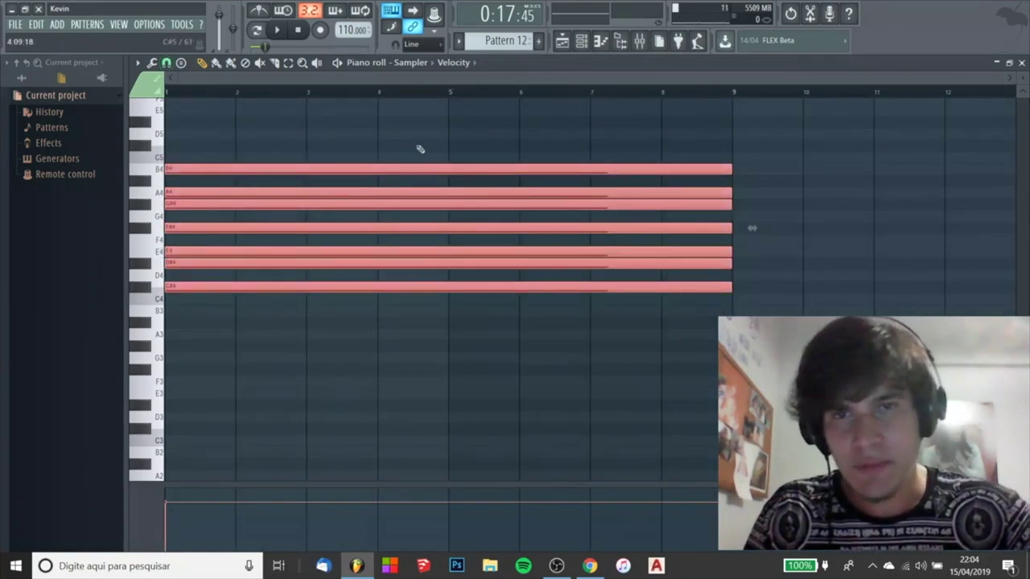
scroll(522, 172, "up", 1)
scroll(391, 134, "down", 1)
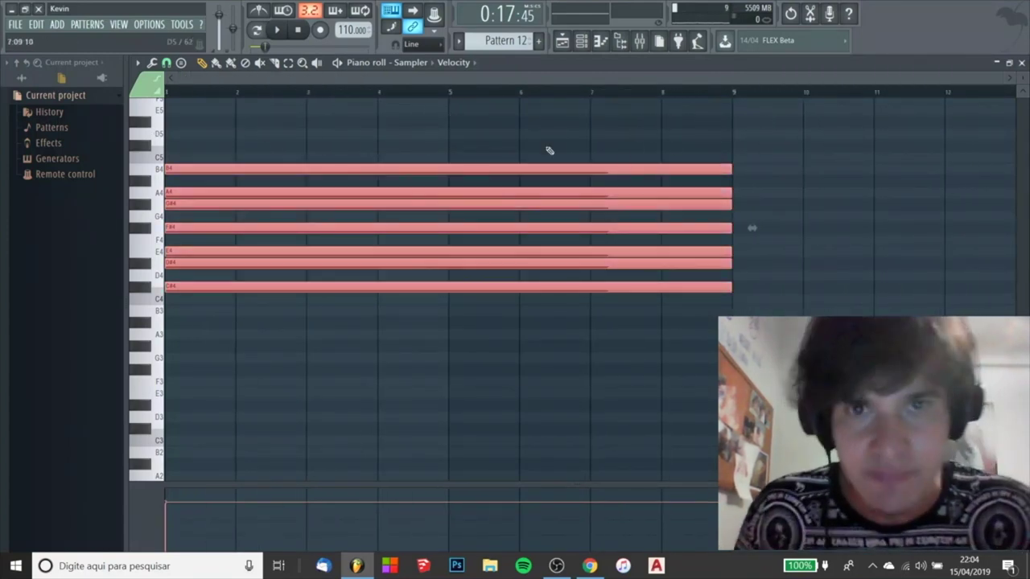
key("ctrl+a")
key("ctrl+d")
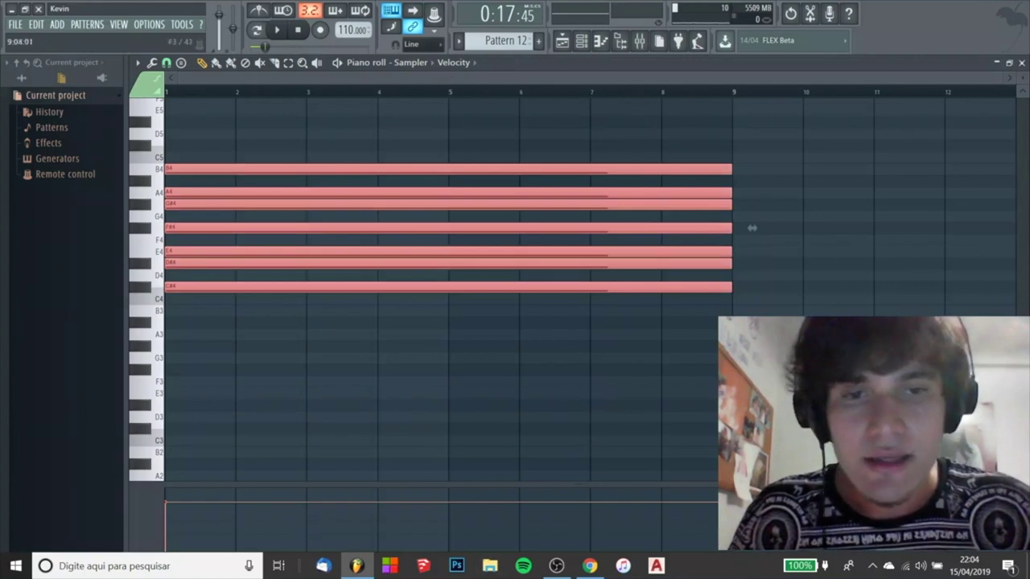
key("ctrl+a")
left_click(664, 242)
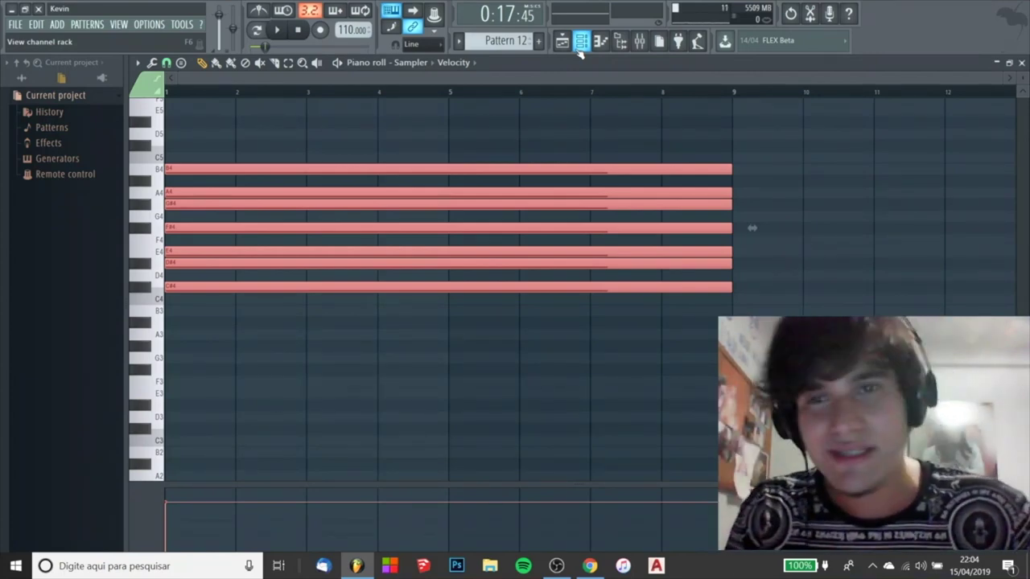
Check the Sampler channel's scale notes in the channel rack and return to the piano roll
left_click(580, 44)
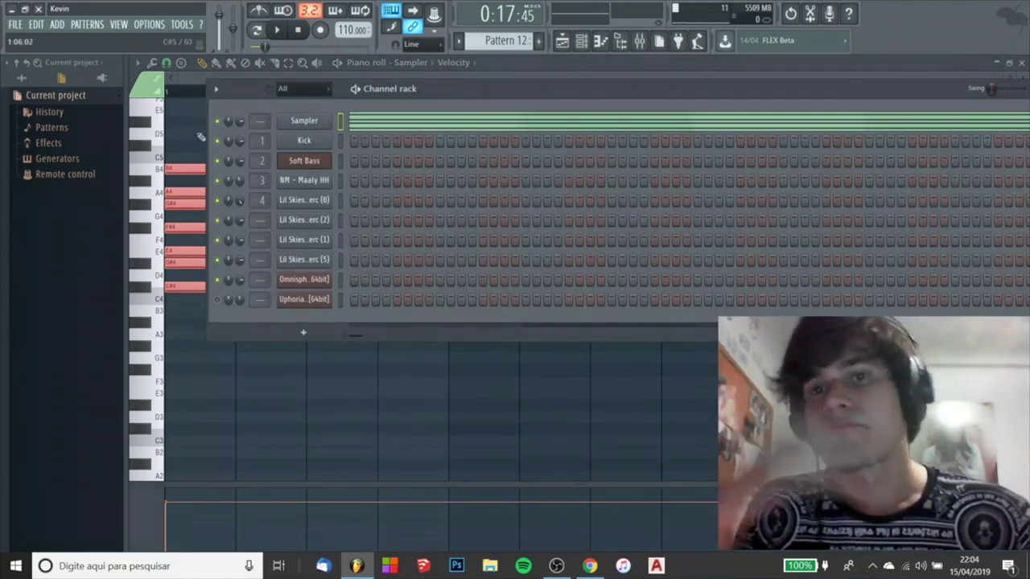
left_click(191, 74)
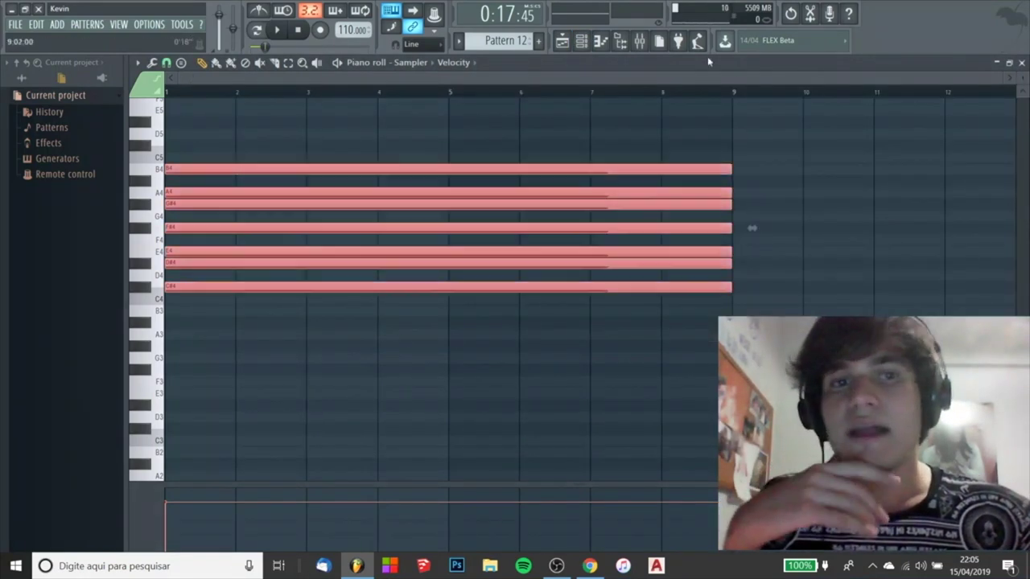
Duplicate the eight-bar scale notes one octave higher, filling C#5 to B5, and clear the selection
key("ctrl+c")
key("ctrl+v")
key("ctrl+Up")
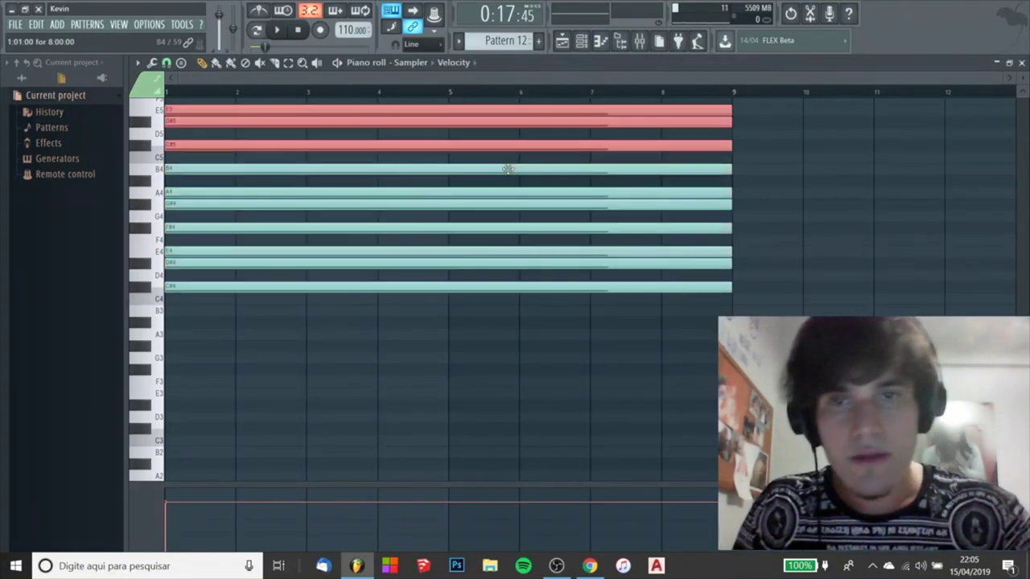
scroll(455, 225, "up", 3)
key("ctrl+d")
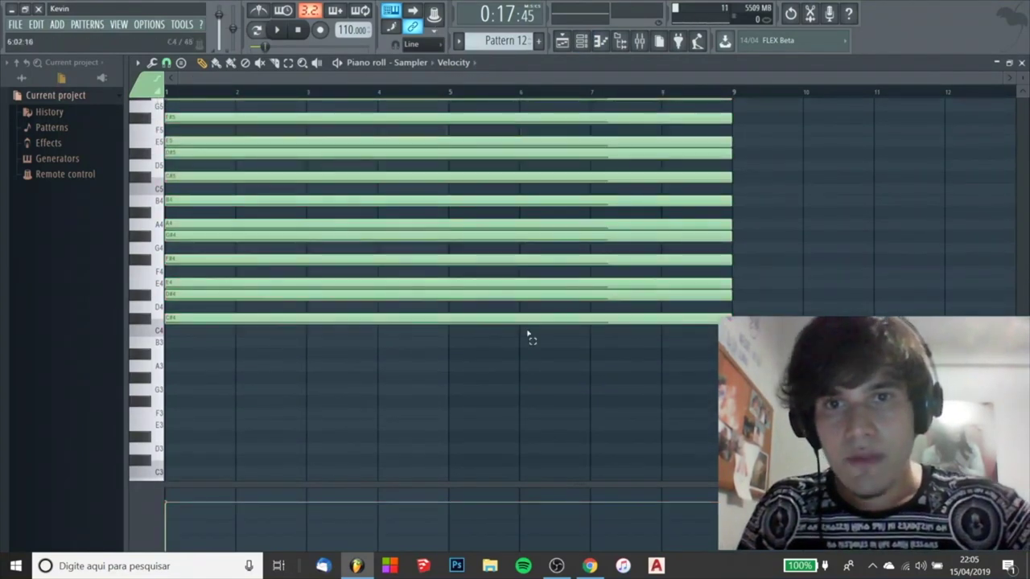
Duplicate the scale notes into the octave below the original, filling C#3 to B3
key("ctrl+a")
left_click_drag(498, 133, 589, 120)
key("ctrl+c")
key("ctrl+v")
key("ctrl+Down")
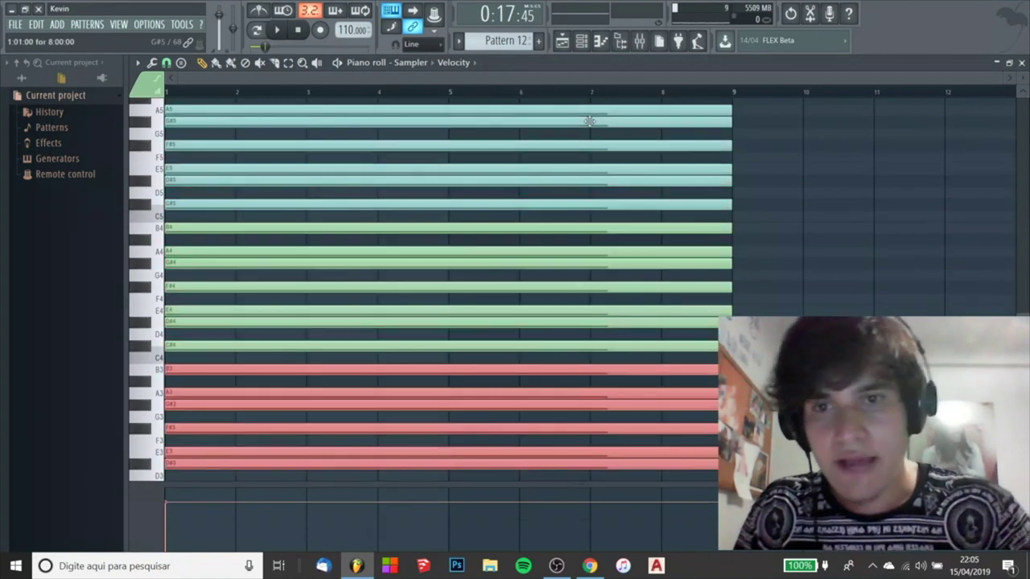
Duplicate the scale notes into the octave above B5, filling C#6 to B6, and clear the selection
scroll(619, 166, "up", 9)
key("ctrl+Up")
key("ctrl+Up")
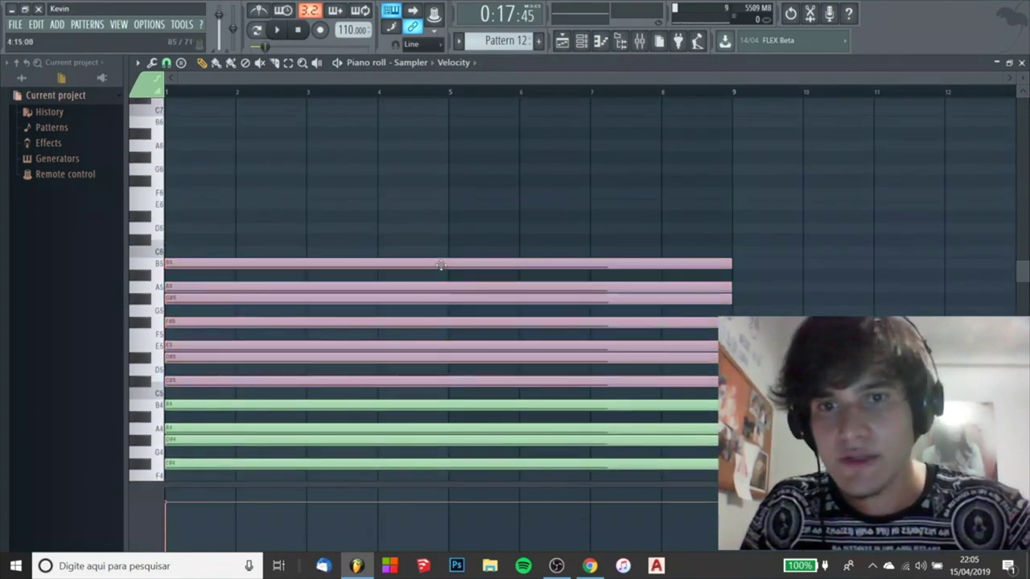
key("ctrl+c")
key("ctrl+v")
key("ctrl+Up")
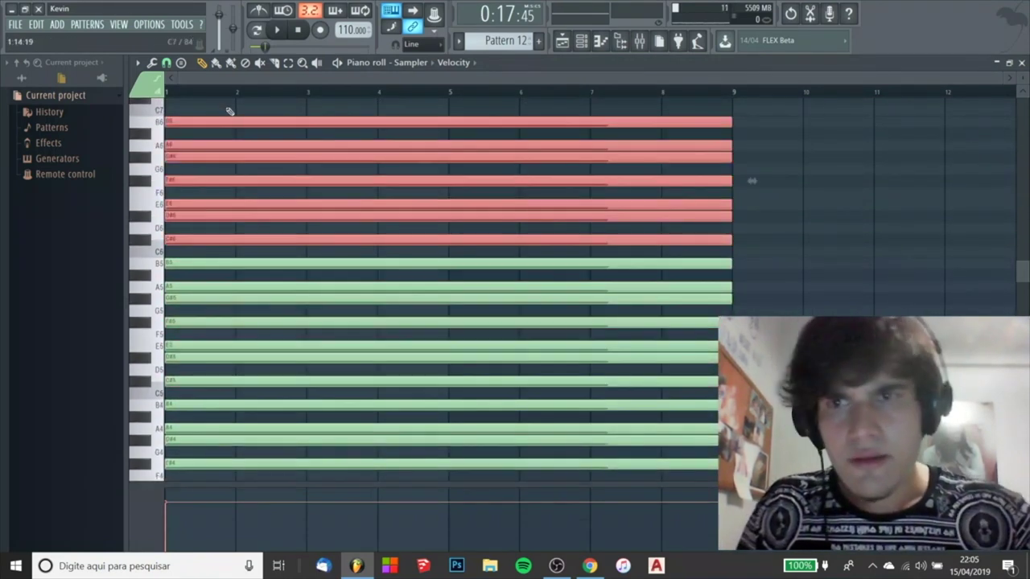
scroll(616, 255, "up", 7)
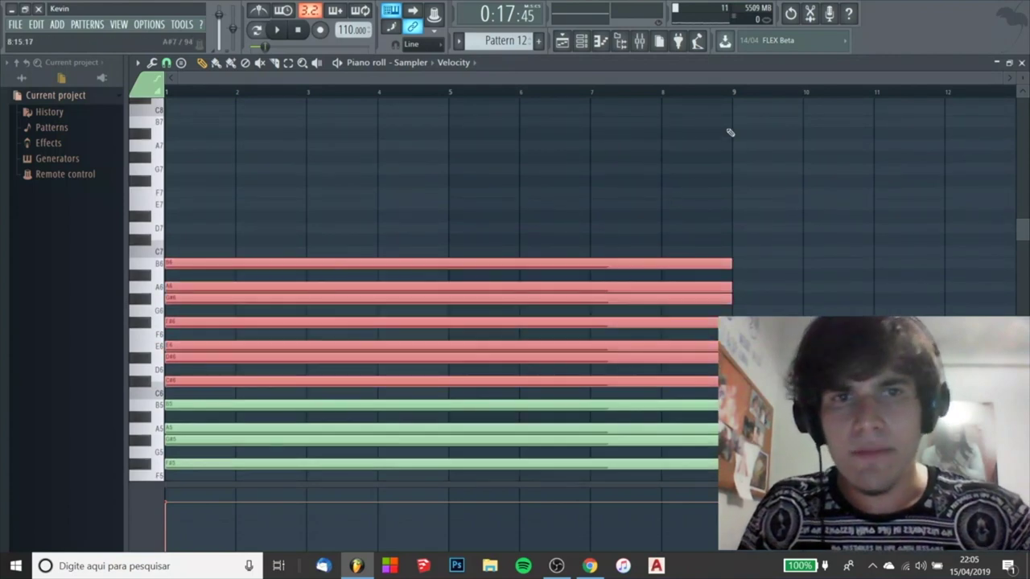
key("ctrl+d")
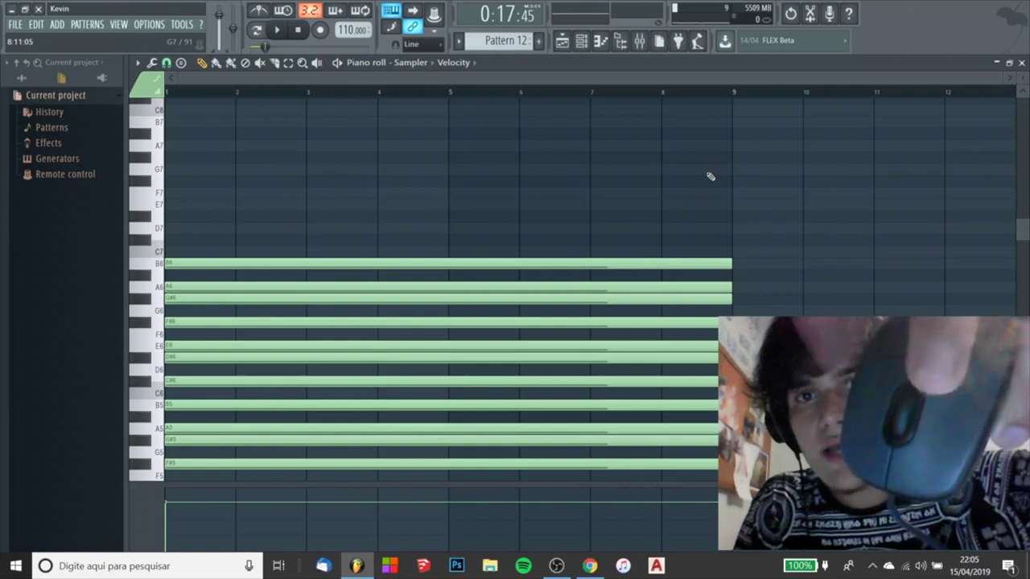
Select the scale notes from C#6 to B6 and duplicate them one octave higher, filling C#7 to B7
left_click(709, 176, "ctrl")
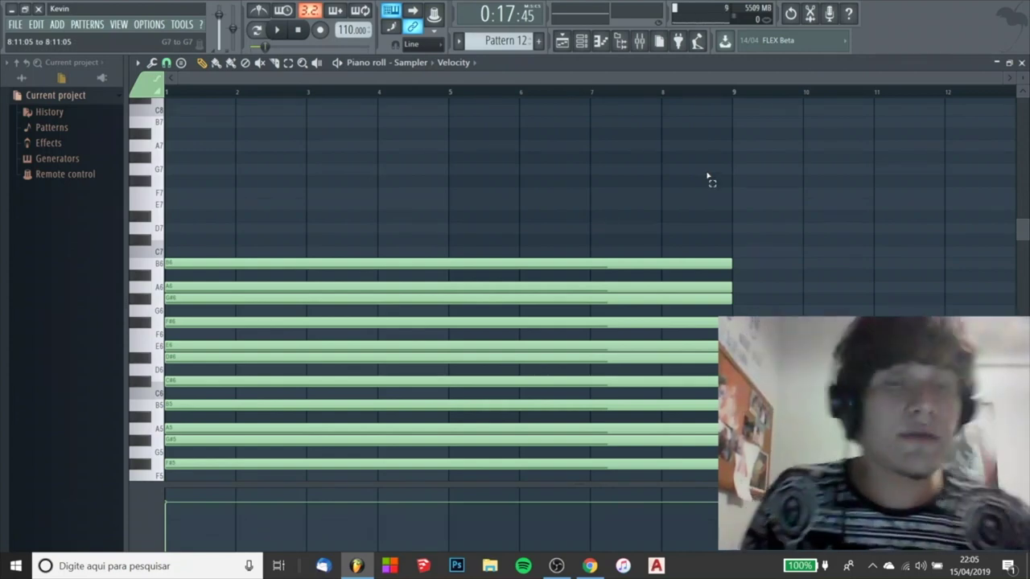
left_click_drag(706, 165, 190, 374)
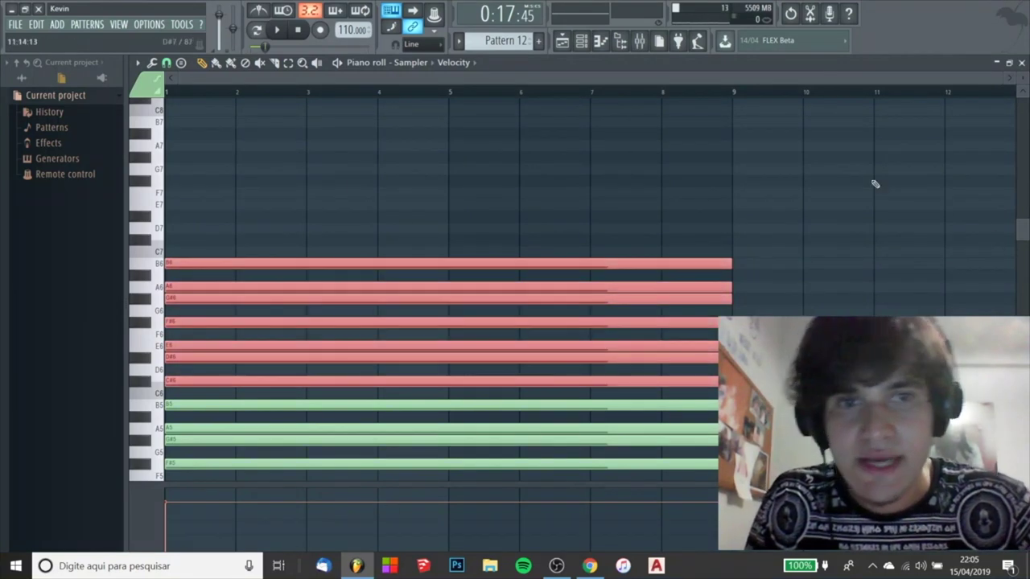
left_click(460, 316)
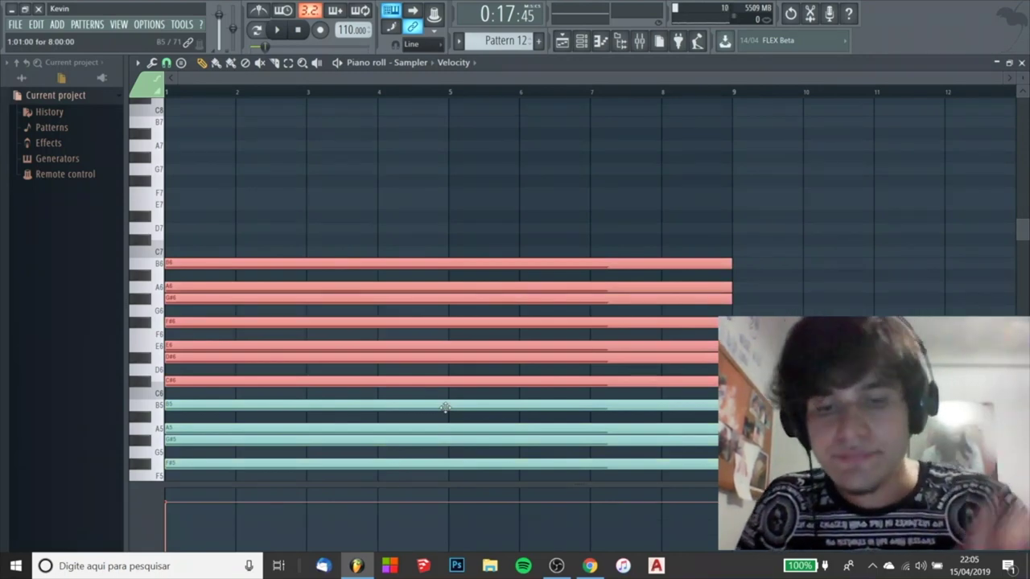
key("ctrl+c")
key("ctrl+v")
key("ctrl+Up")
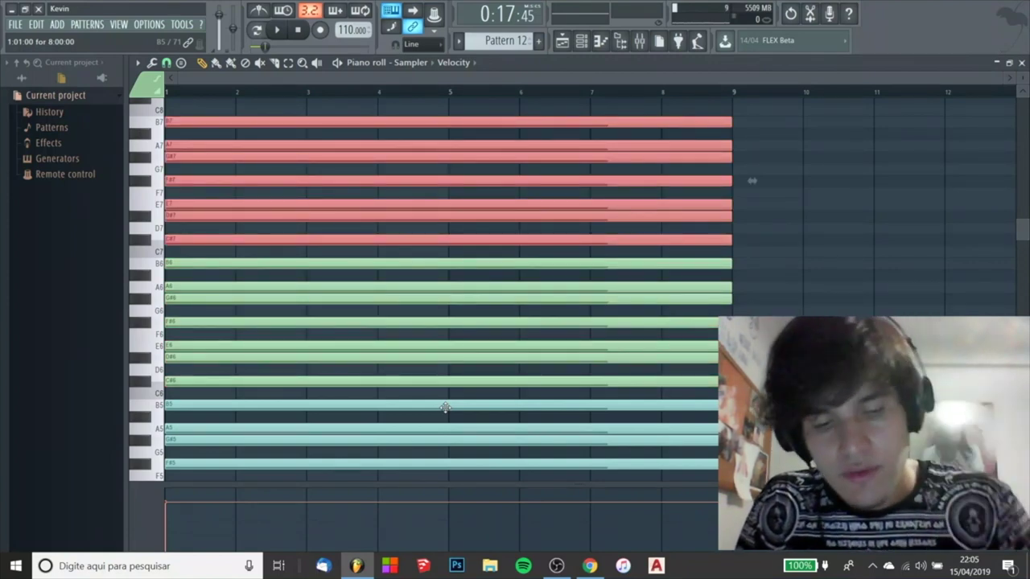
Shift the pasted top-octave notes down by octaves and return them to C#7 to B7
key("ctrl+Down")
key("ctrl+Up")
key("ctrl+Down")
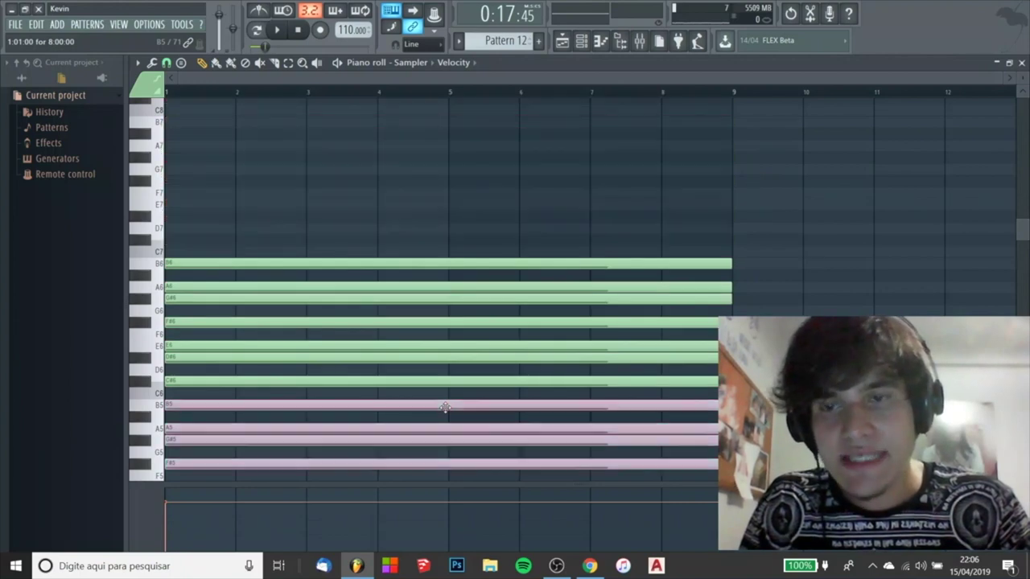
key("ctrl+Up")
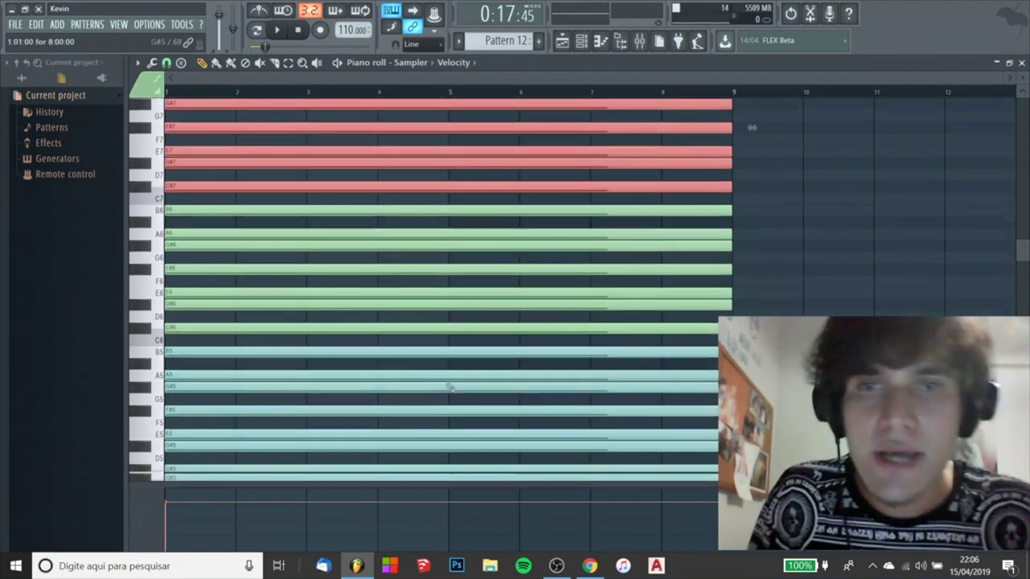
Examine the whole range of the scale guide, from its lowest octave to its highest
scroll(475, 338, "down", 3)
scroll(450, 266, "up", 7)
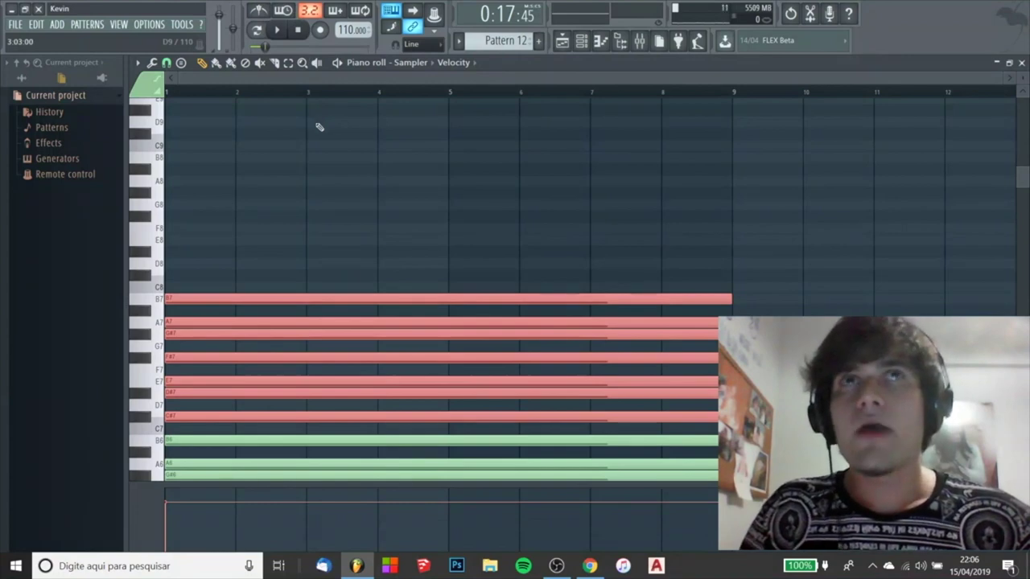
scroll(333, 172, "down", 5)
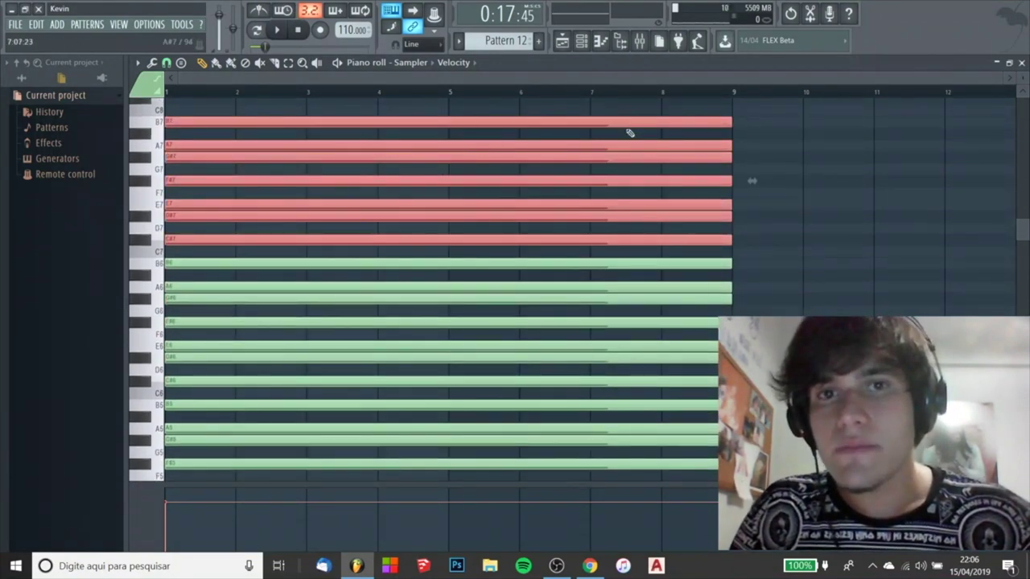
scroll(644, 136, "up", 3)
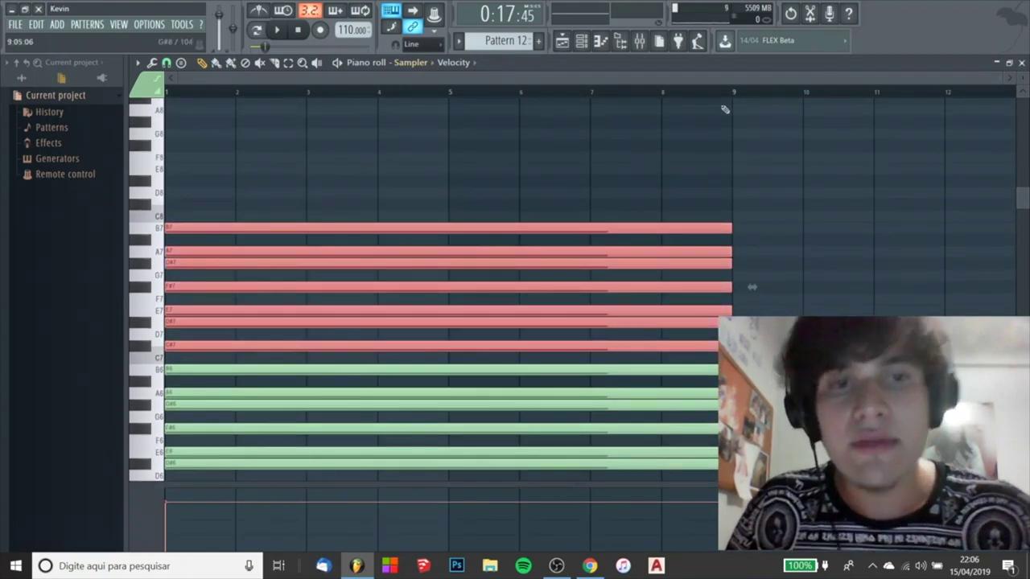
scroll(362, 306, "down", 5)
scroll(294, 421, "down", 12)
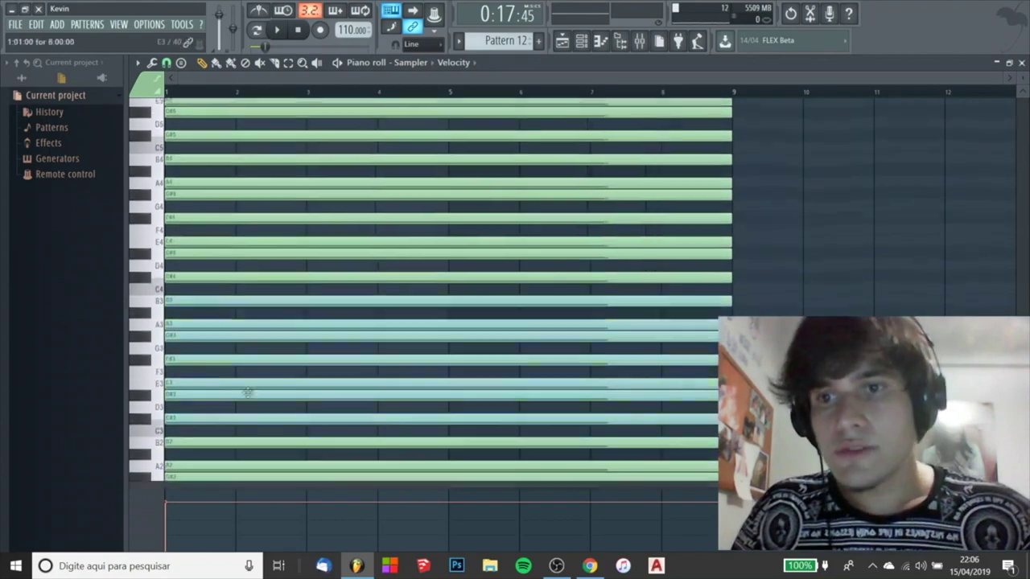
scroll(330, 386, "up", 15)
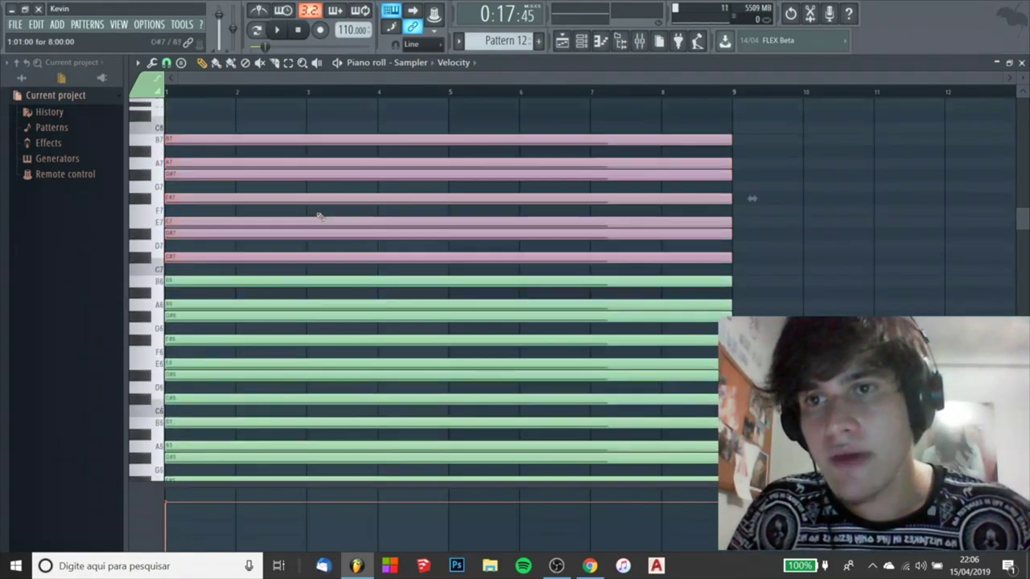
scroll(520, 249, "down", 15)
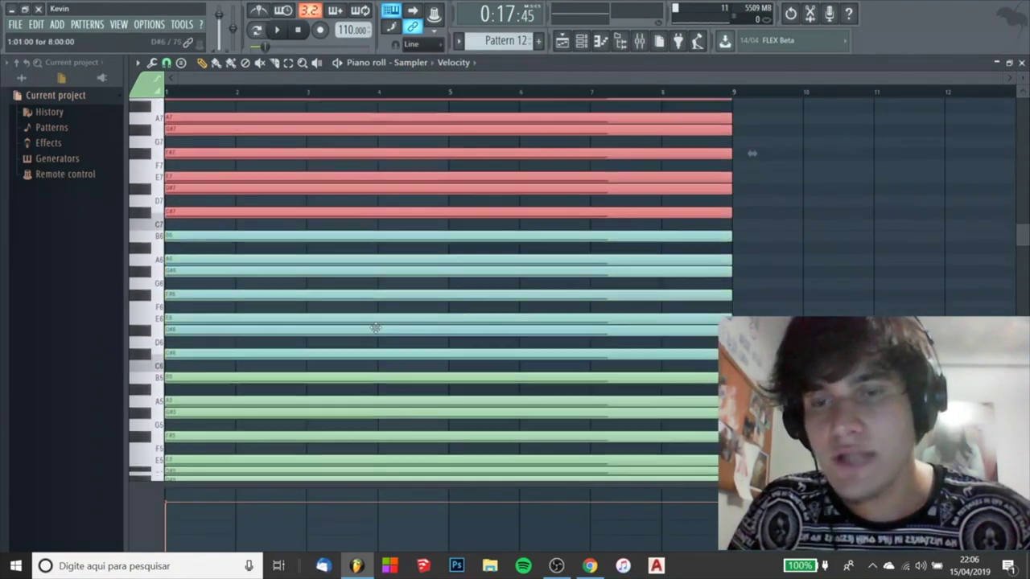
scroll(228, 409, "up", 10)
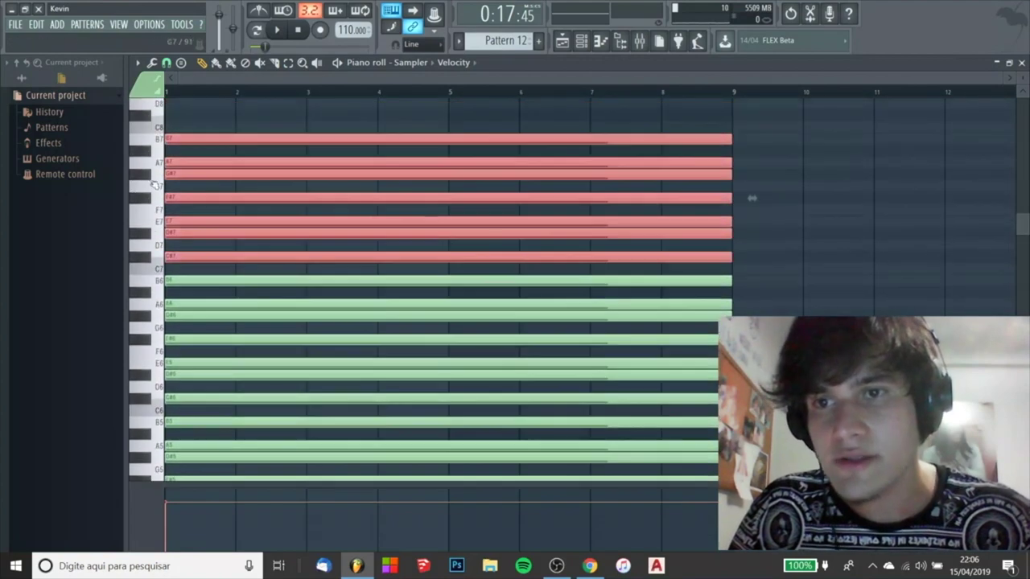
scroll(577, 237, "down", 12)
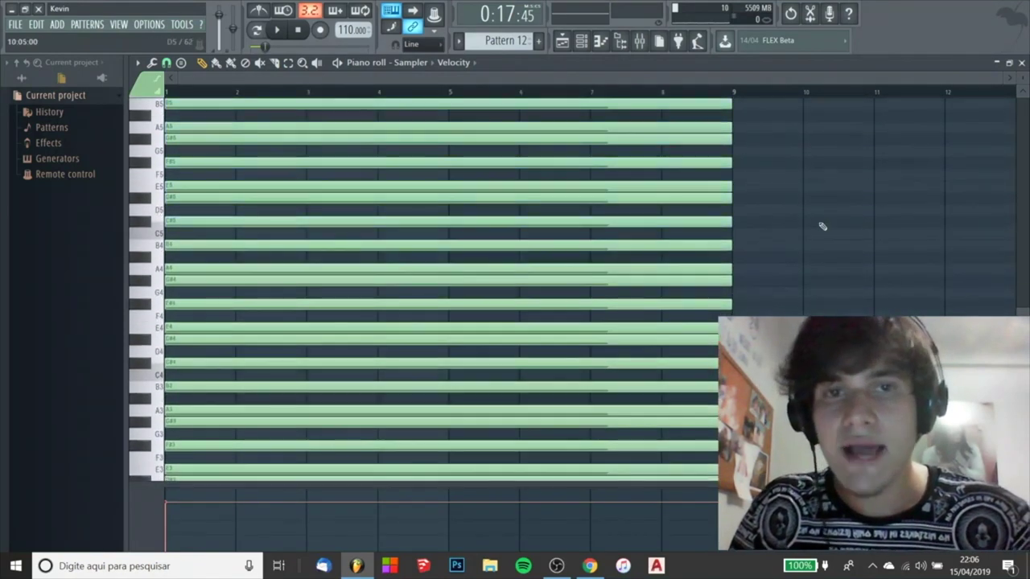
scroll(240, 393, "down", 1)
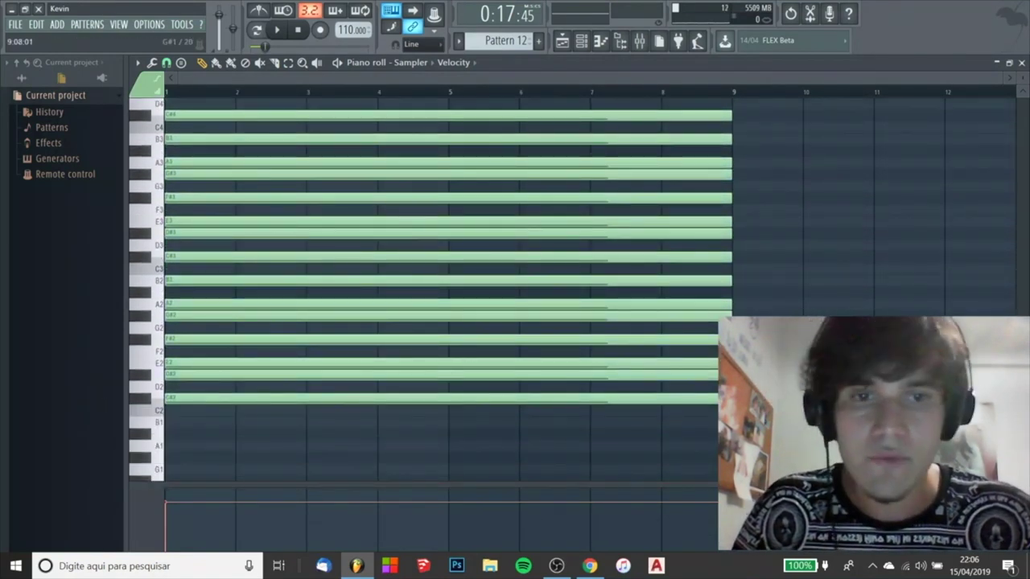
scroll(307, 204, "up", 15)
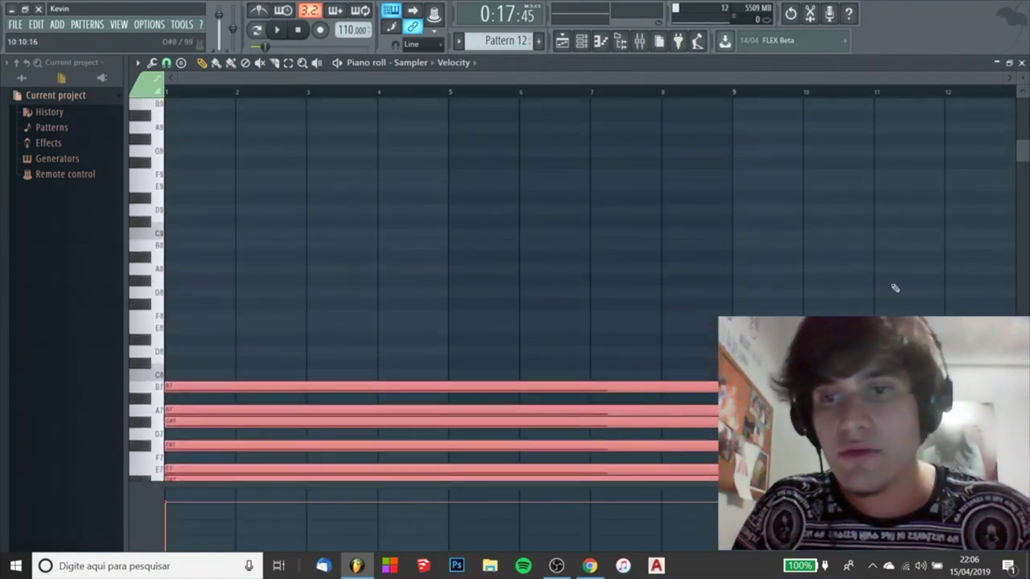
Open the piano roll of the Omnisphere channel from the channel rack
left_click(600, 41)
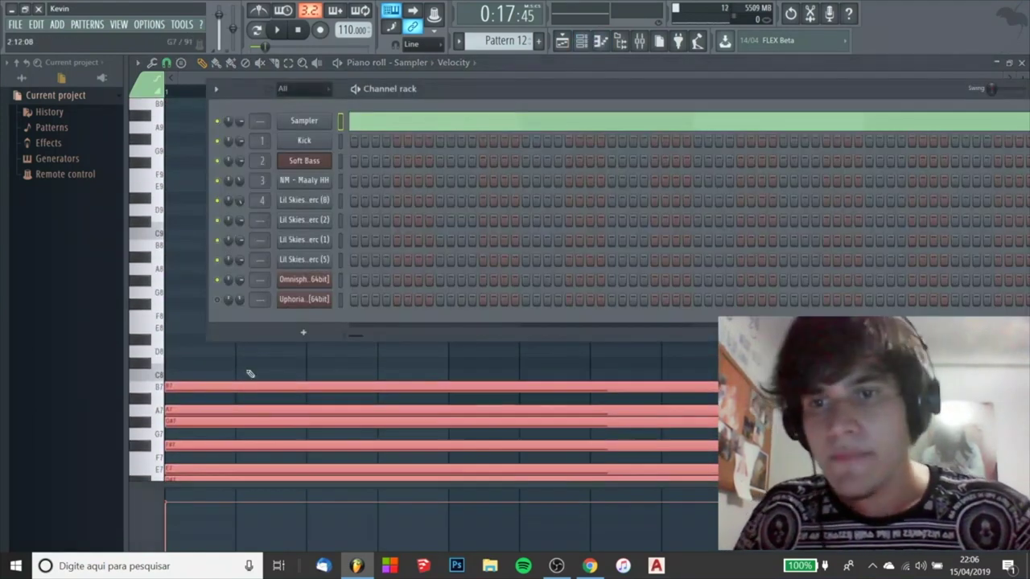
right_click(291, 288)
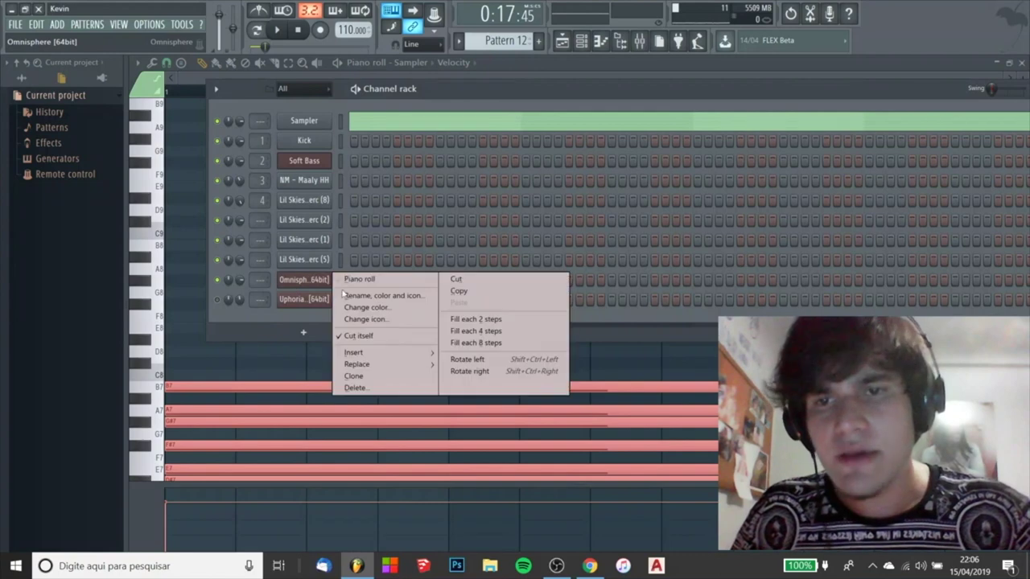
left_click(354, 280)
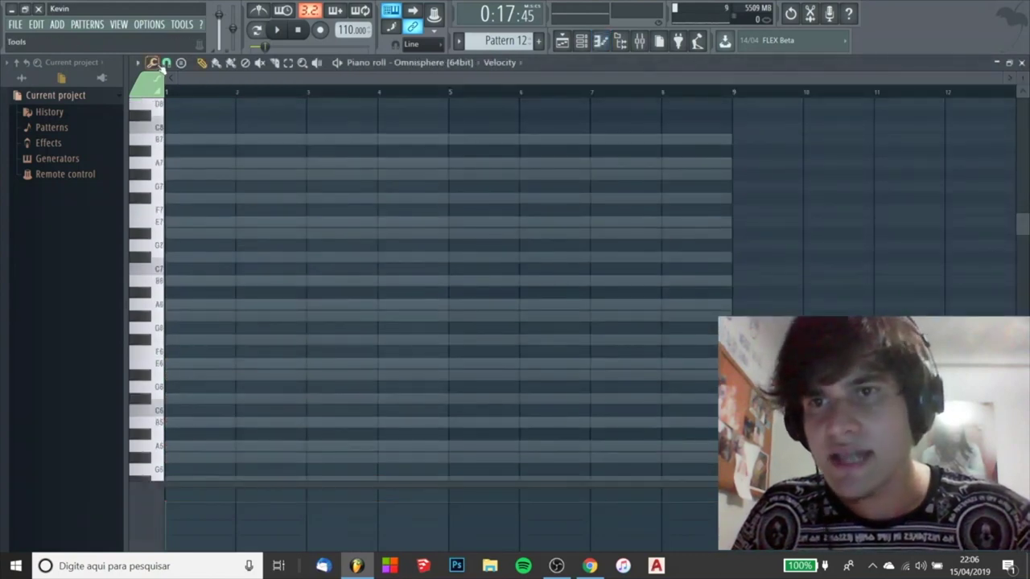
Change the Omnisphere piano roll's snap to a finer division than Bar, and show the middle octaves
left_click(166, 62)
left_click(185, 182)
scroll(239, 268, "down", 6)
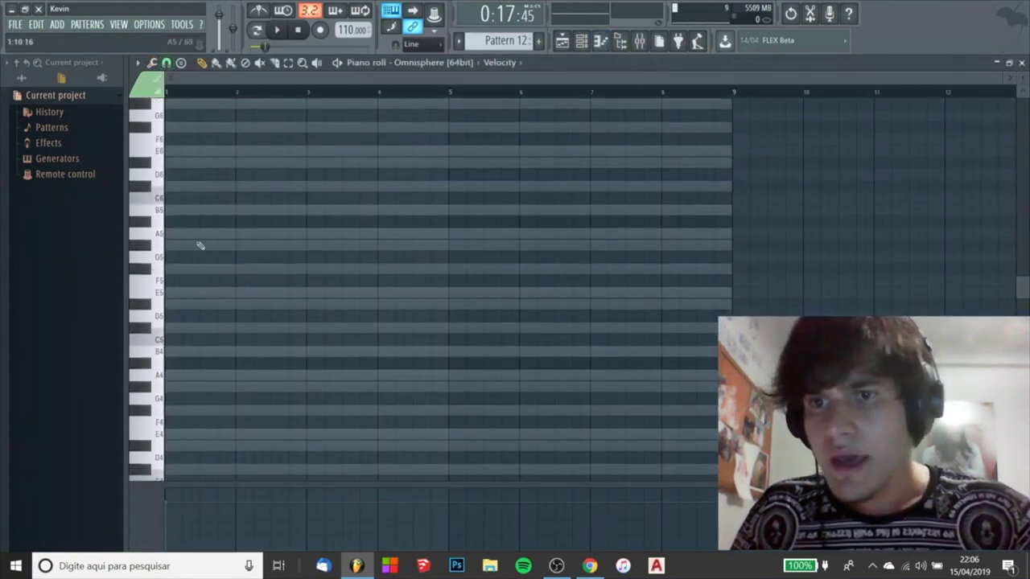
scroll(178, 253, "up", 2)
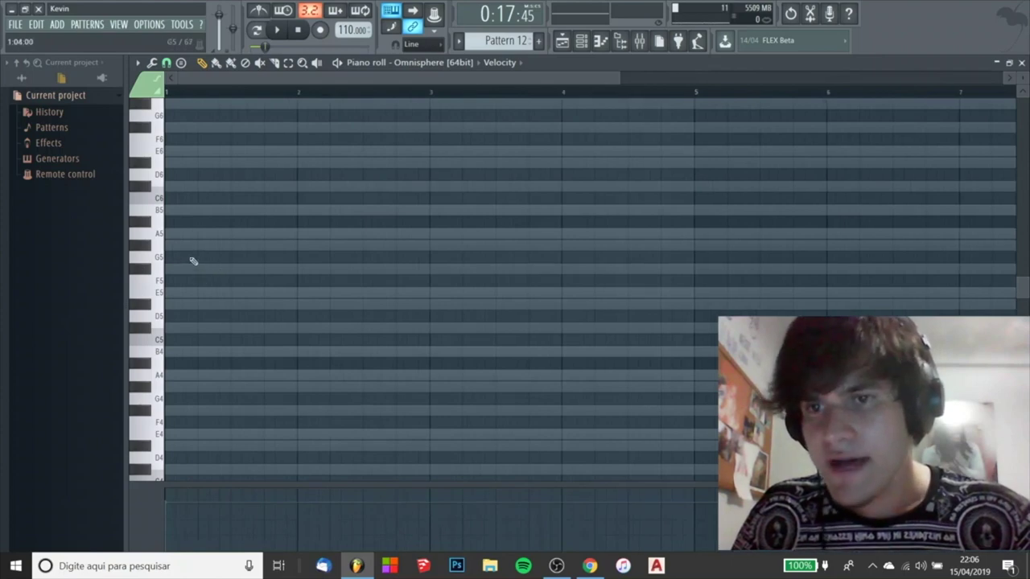
scroll(193, 260, "down", 7)
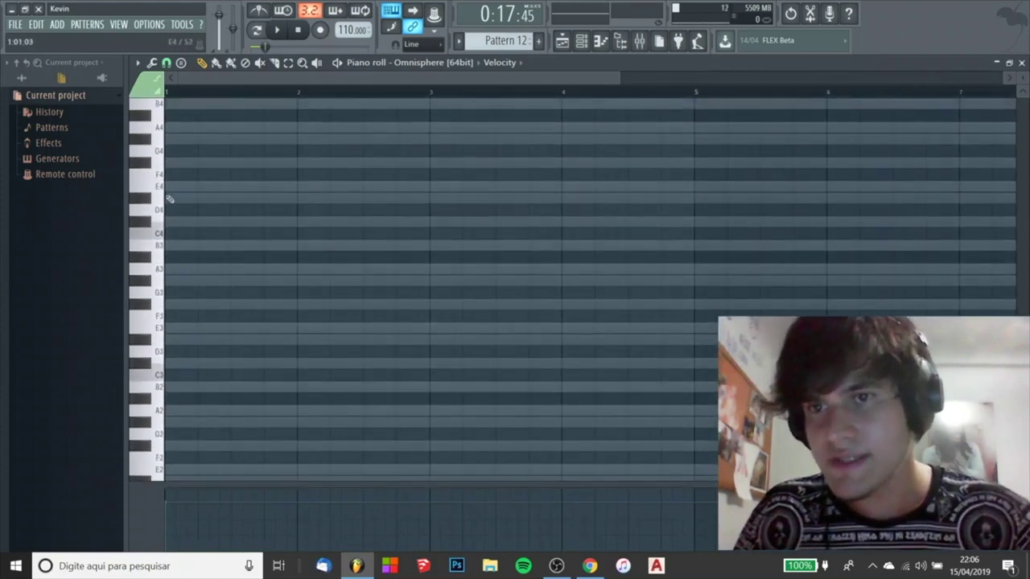
scroll(174, 211, "up", 3)
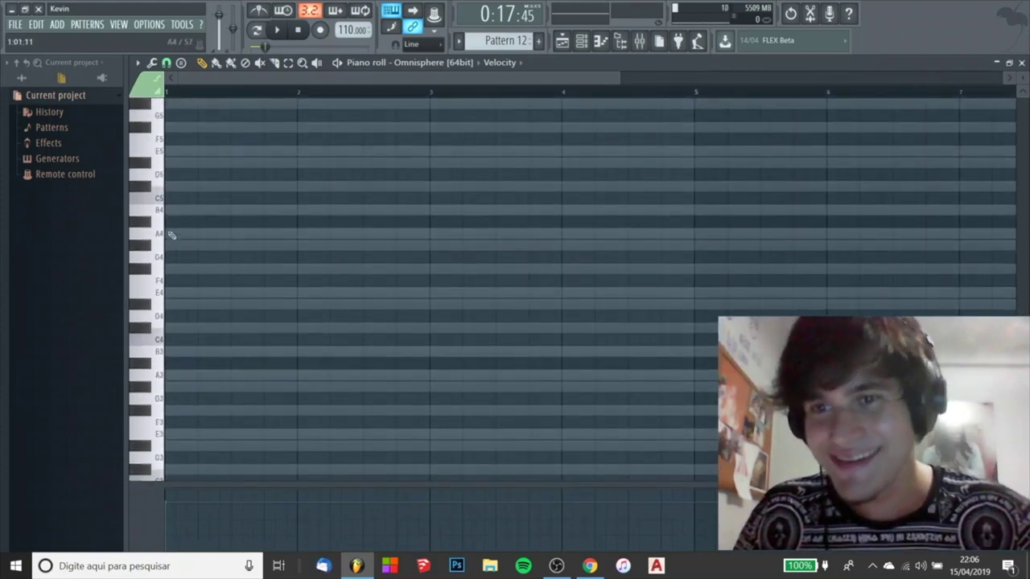
left_click(170, 189)
scroll(811, 230, "down", 2)
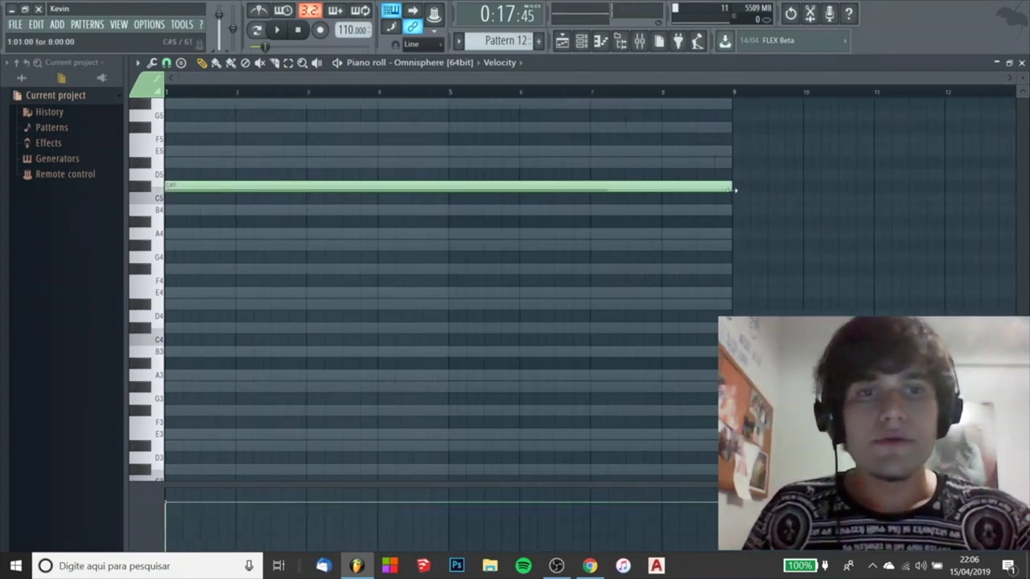
key("ctrl+z")
Place a C#5 note at the start of bar 1 in the Omnisphere piano roll and lengthen it to four steps
left_click(171, 187)
scroll(177, 179, "up", 3)
scroll(161, 241, "up", 4)
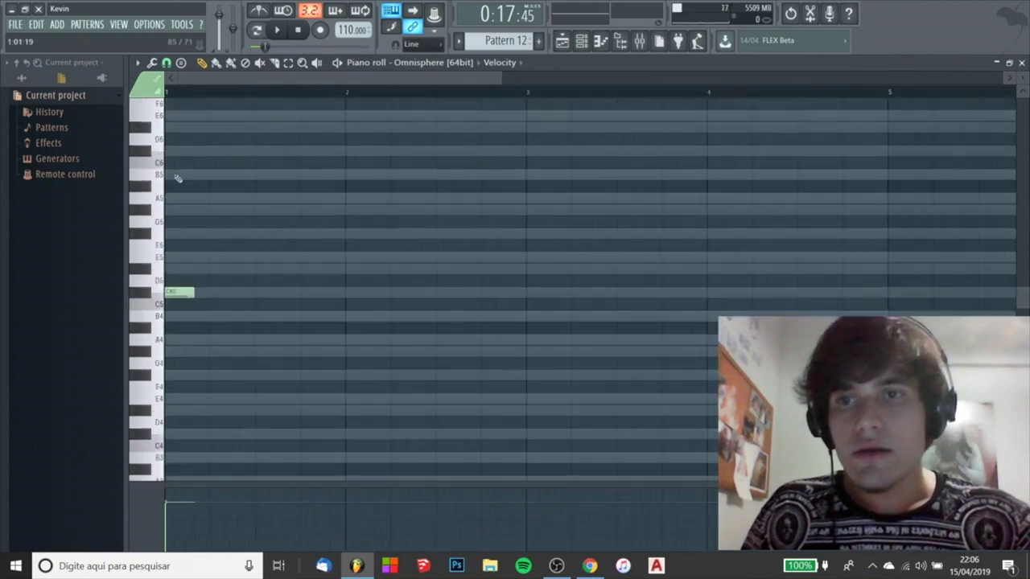
scroll(149, 314, "down", 8)
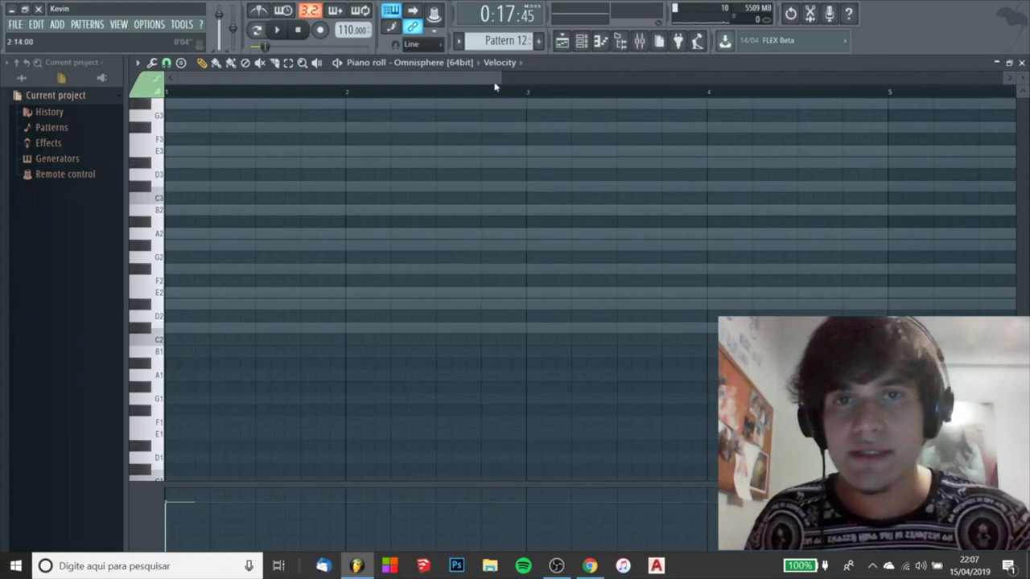
left_click_drag(499, 79, 388, 79)
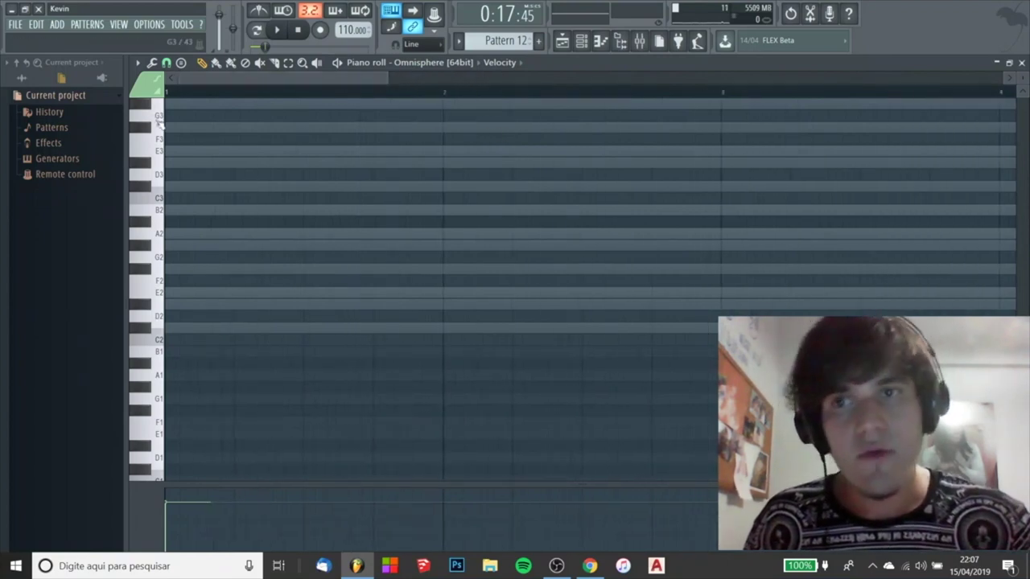
scroll(168, 378, "up", 5)
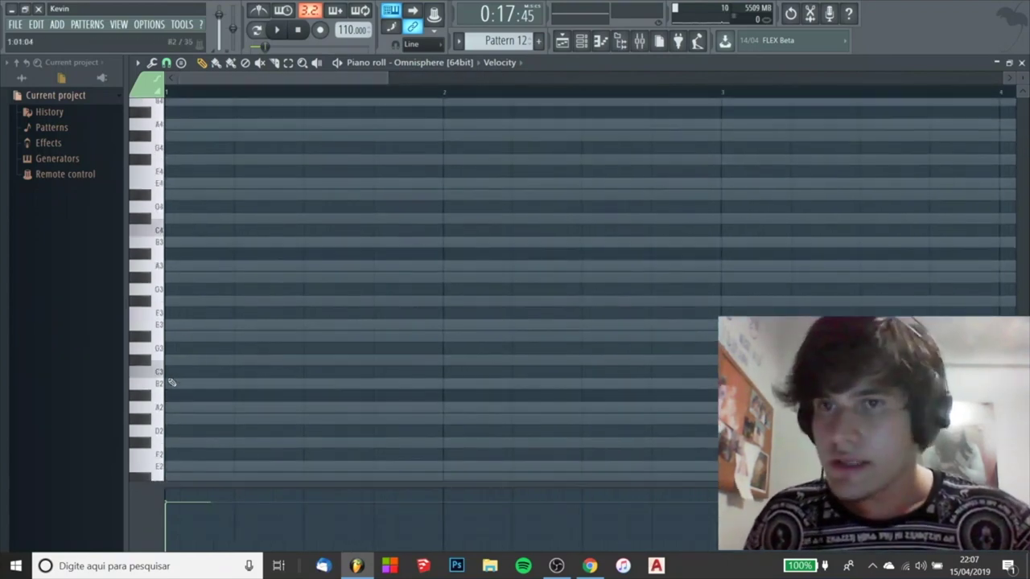
scroll(207, 251, "up", 5)
left_click(207, 256)
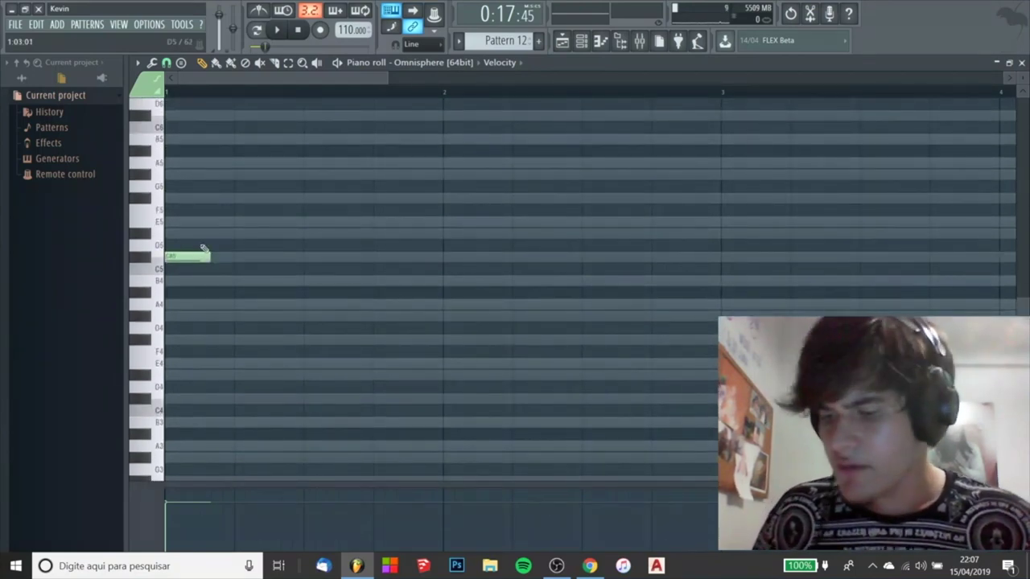
left_click_drag(211, 256, 235, 256)
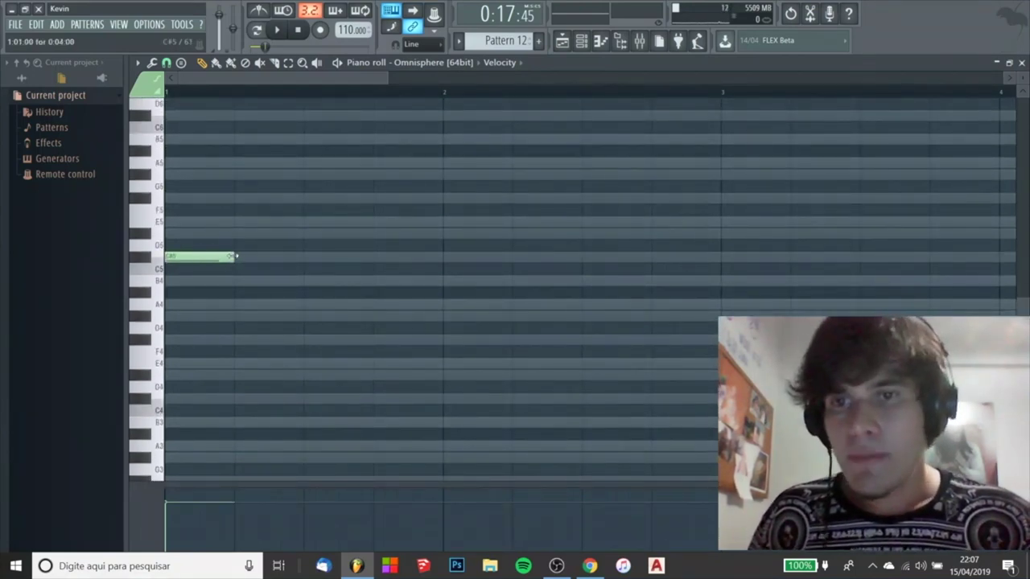
Play back the pattern to hear the opening C#5 note
scroll(228, 249, "up", 7)
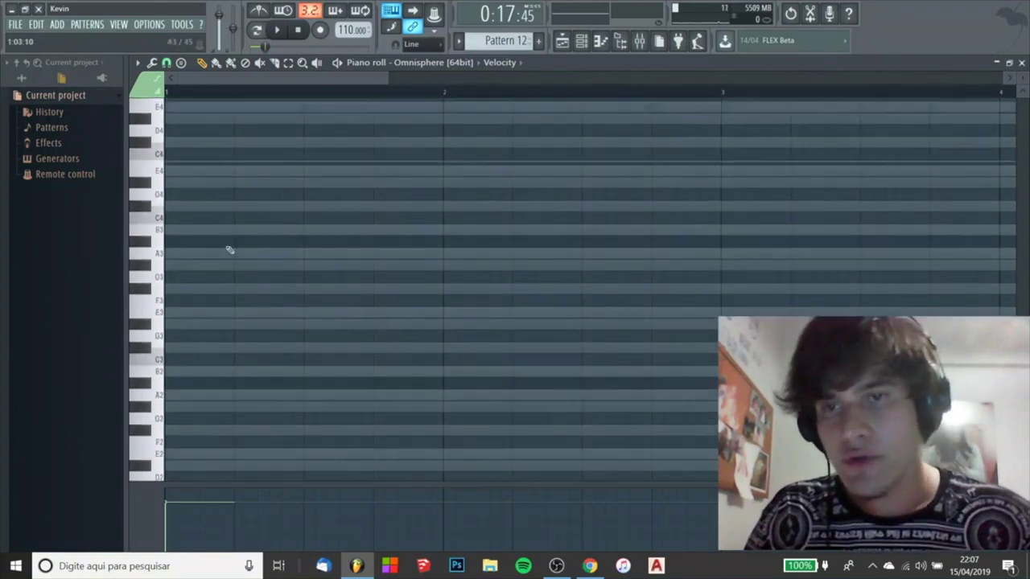
scroll(230, 249, "down", 5)
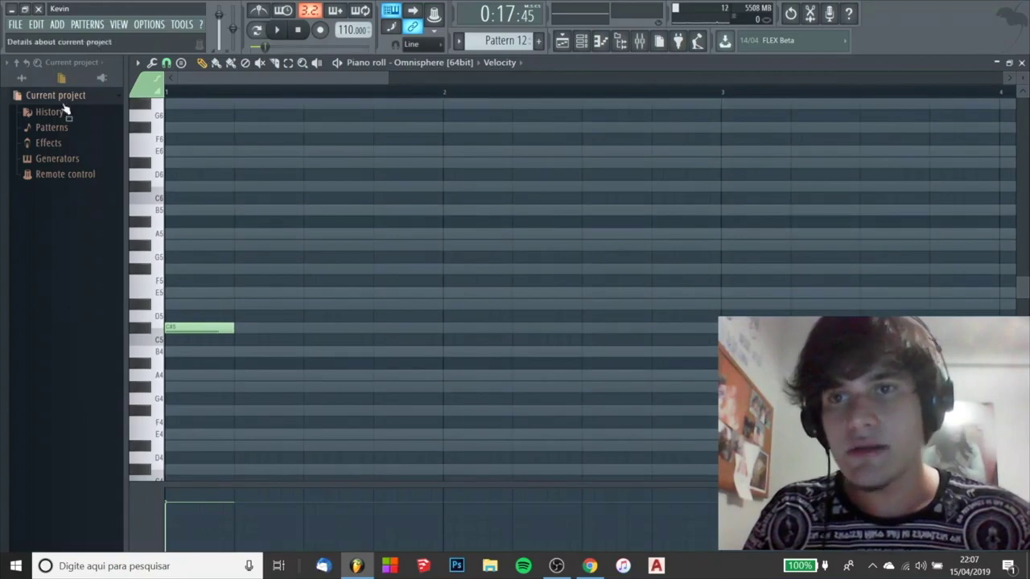
left_click(276, 30)
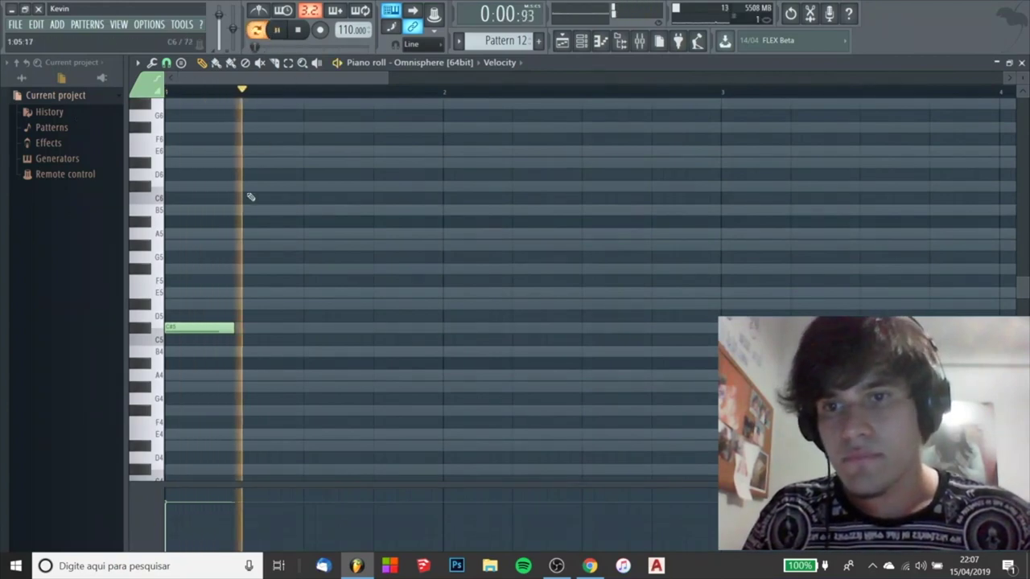
key("space")
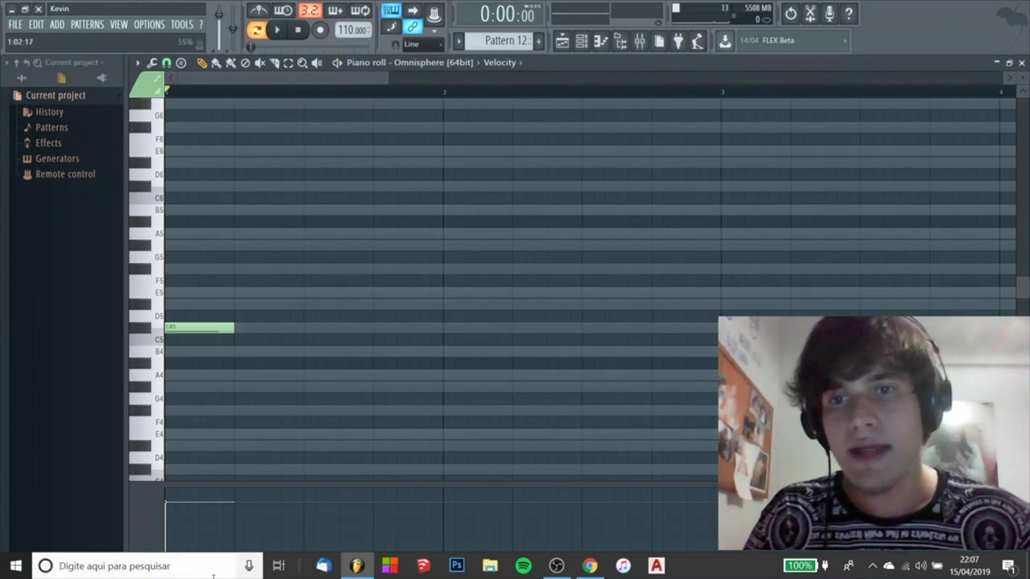
Place a second note on beat 2 of bar 1, settle it on G#4 and shorten it to two steps
scroll(258, 301, "down", 3)
left_click(246, 307)
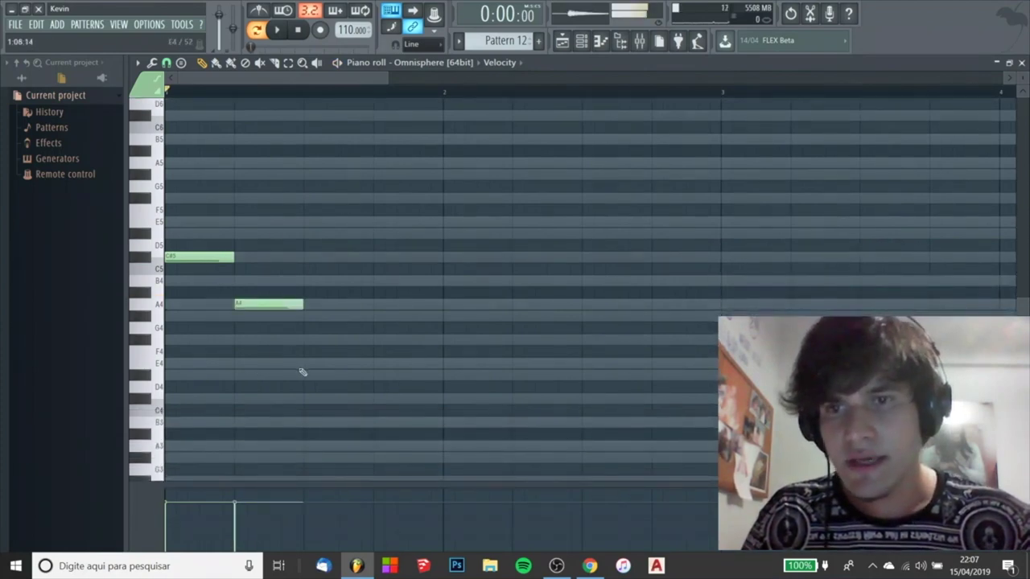
key("space")
key("space")
key("space")
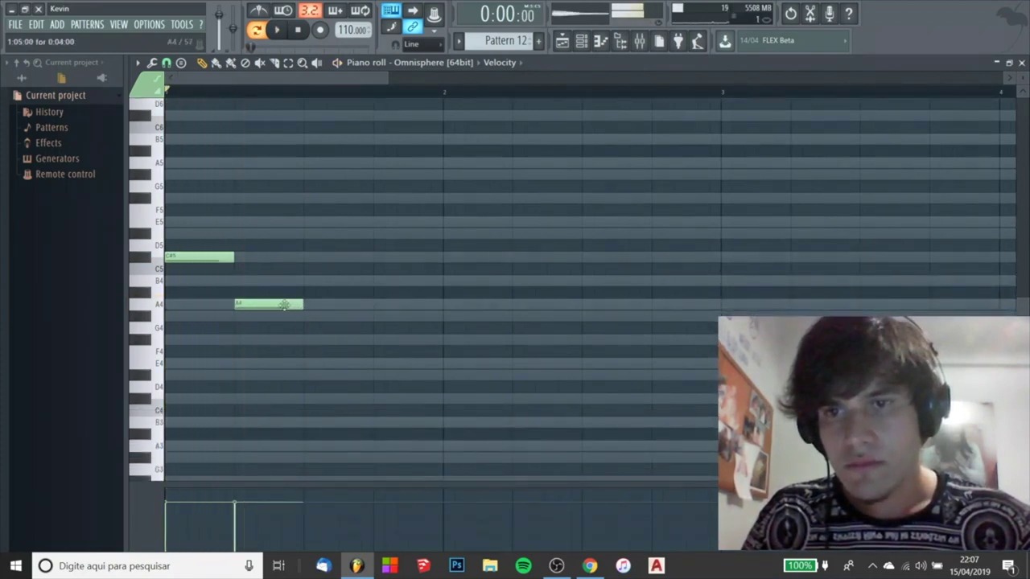
left_click_drag(301, 306, 269, 317)
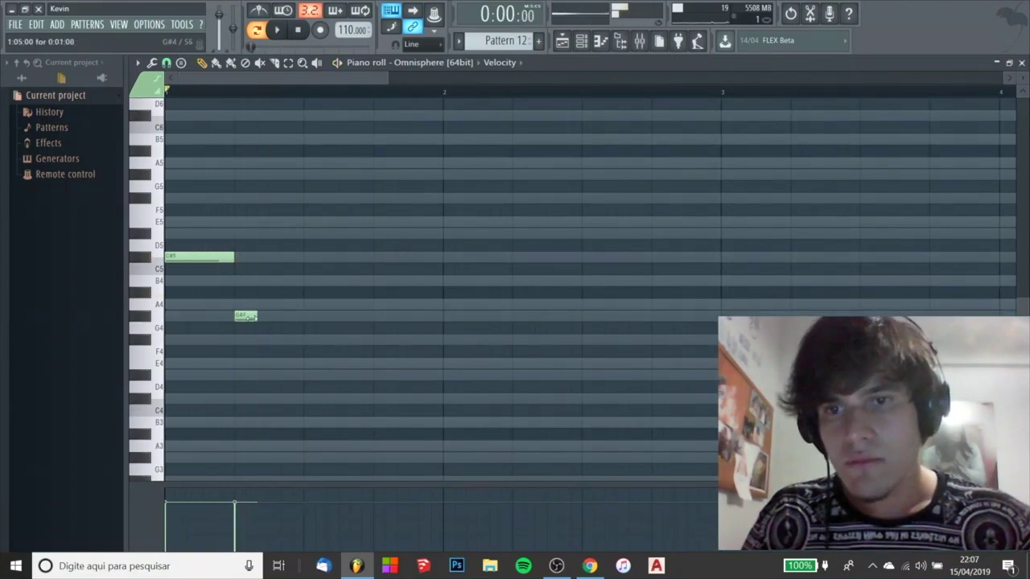
Try F#4 directly after the G#4 note, and put a two-step A4 note there instead
left_click(278, 338)
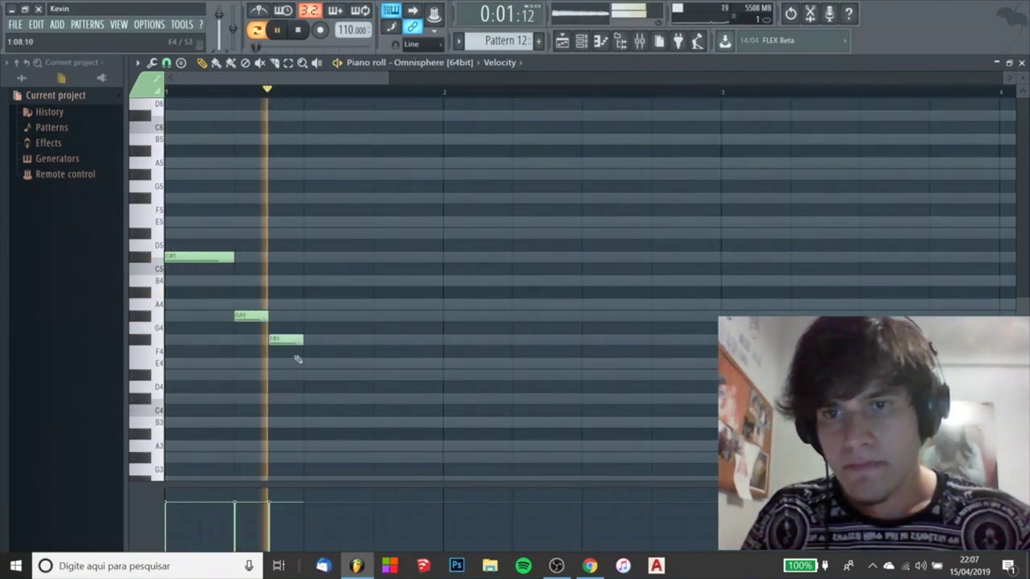
right_click(289, 338)
left_click(284, 304)
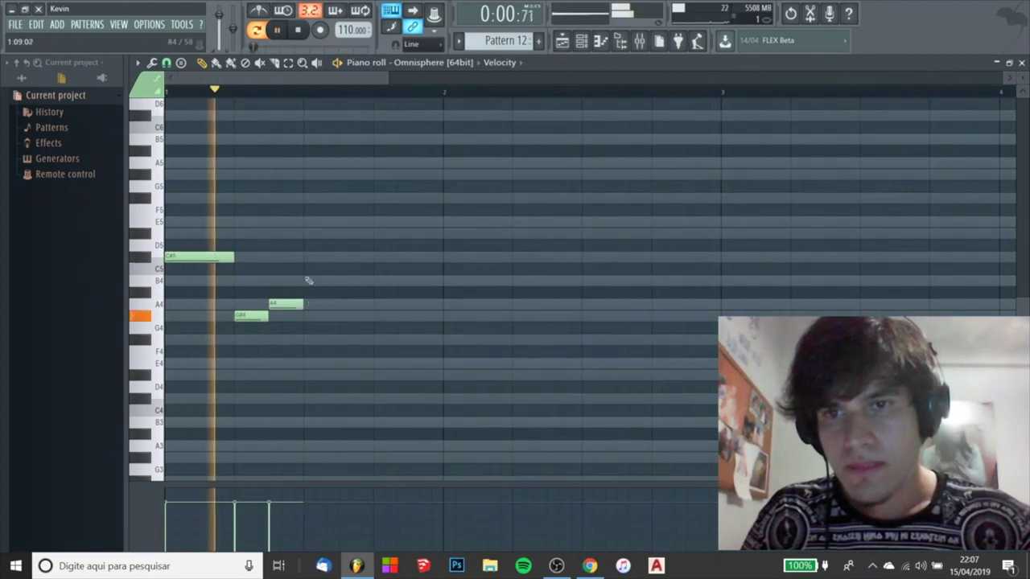
left_click(312, 221)
left_click(342, 233)
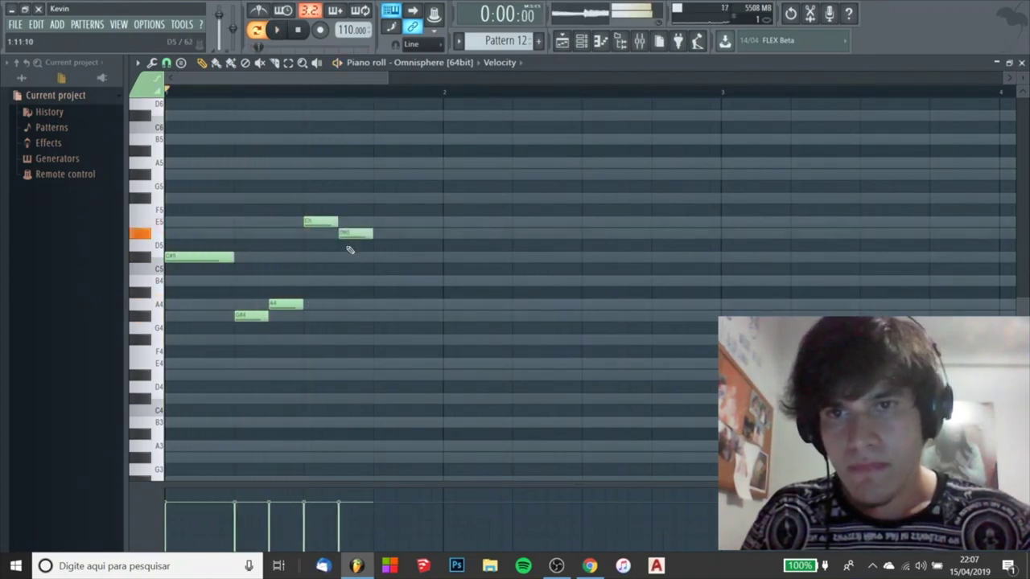
right_click(354, 235)
key("space")
right_click(322, 222)
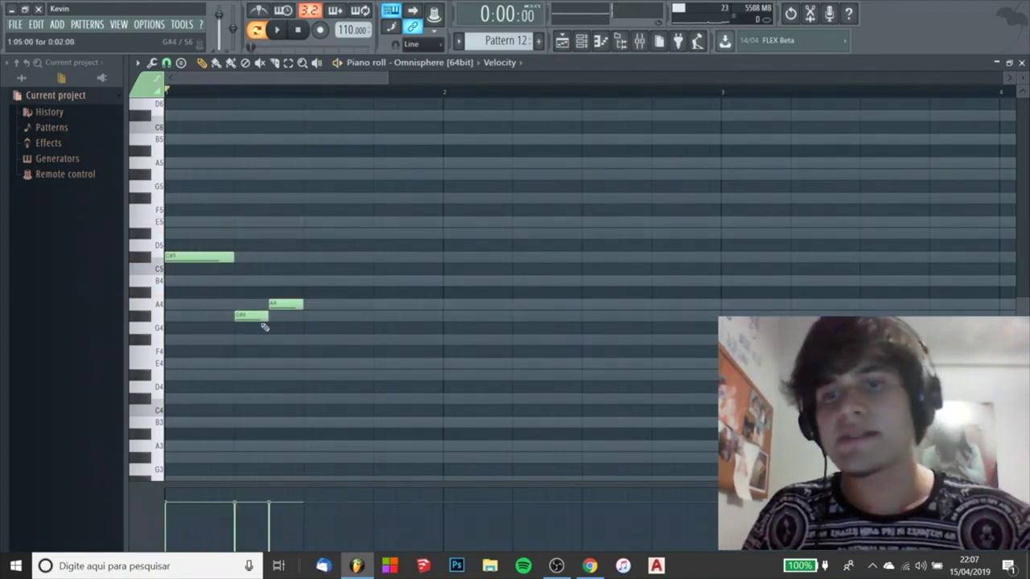
Add a two-step A5 note on beat 3 of bar 1 and a two-step G#5 note right after it
left_click(318, 163)
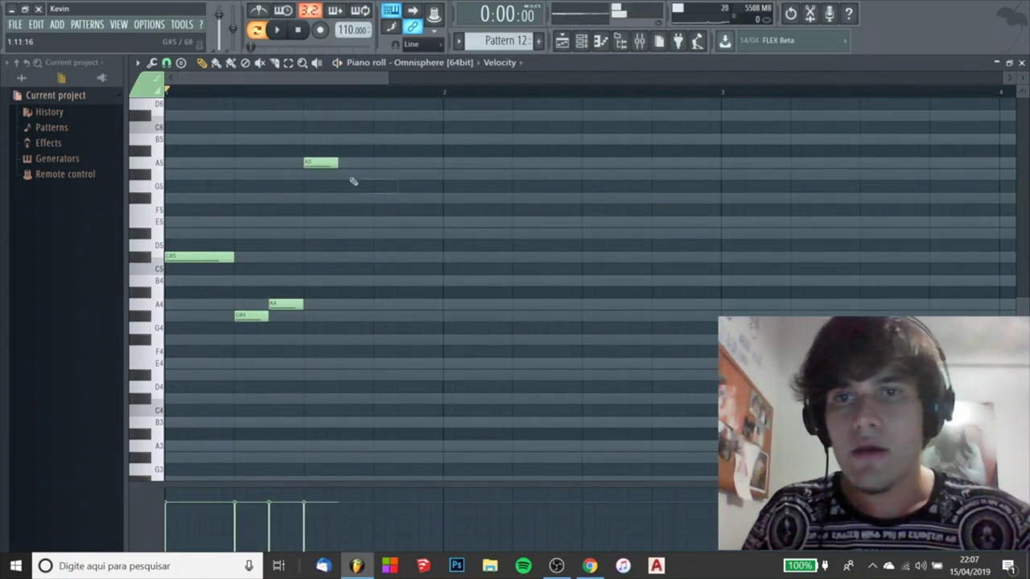
left_click(348, 173)
Replace the A4 note with a rising run of three short notes, B4, C#5 and E5, leading into A5, and play the melody
right_click(295, 305)
left_click(274, 279)
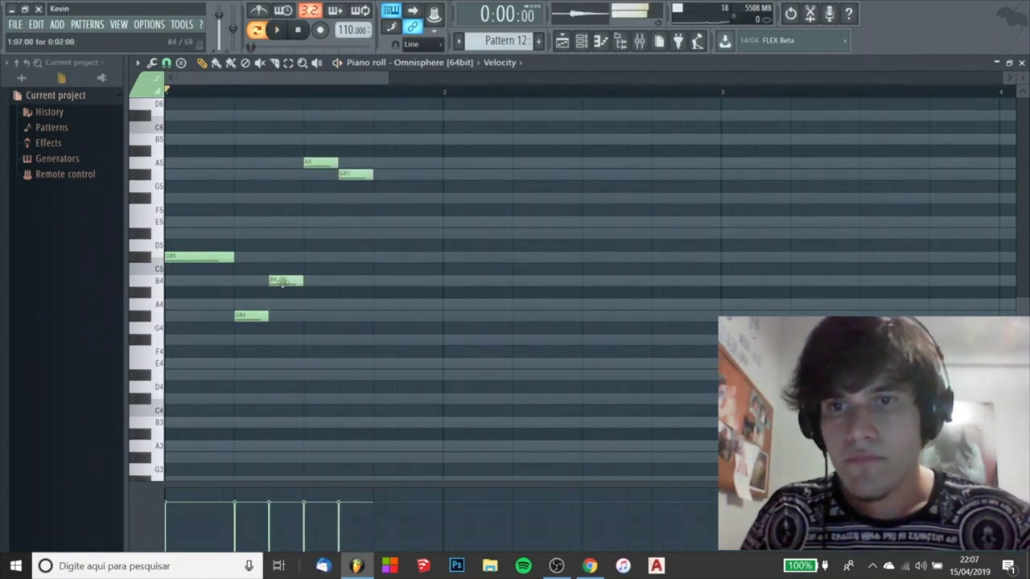
left_click_drag(300, 280, 279, 280)
left_click(286, 257)
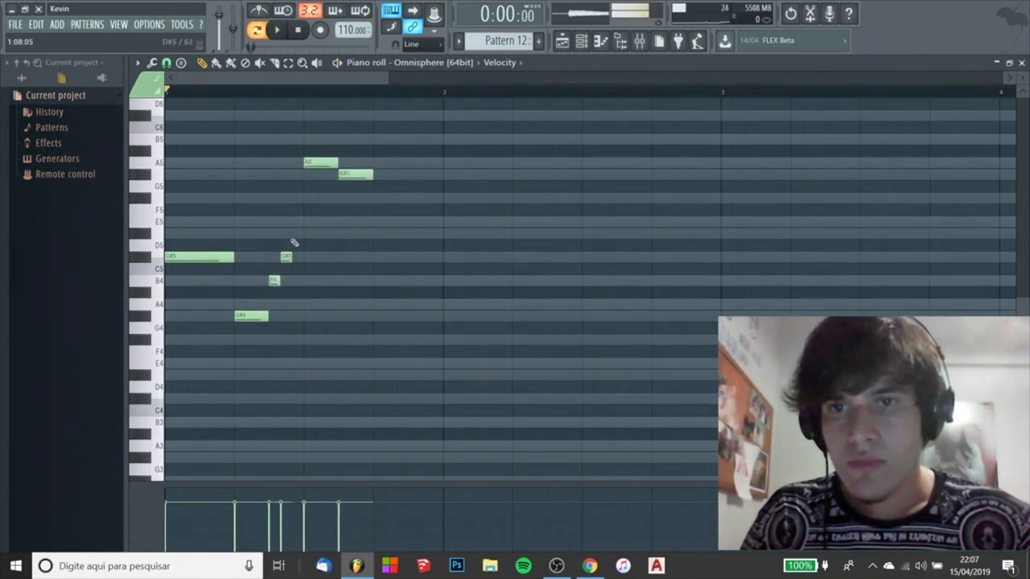
left_click(296, 222)
key("space")
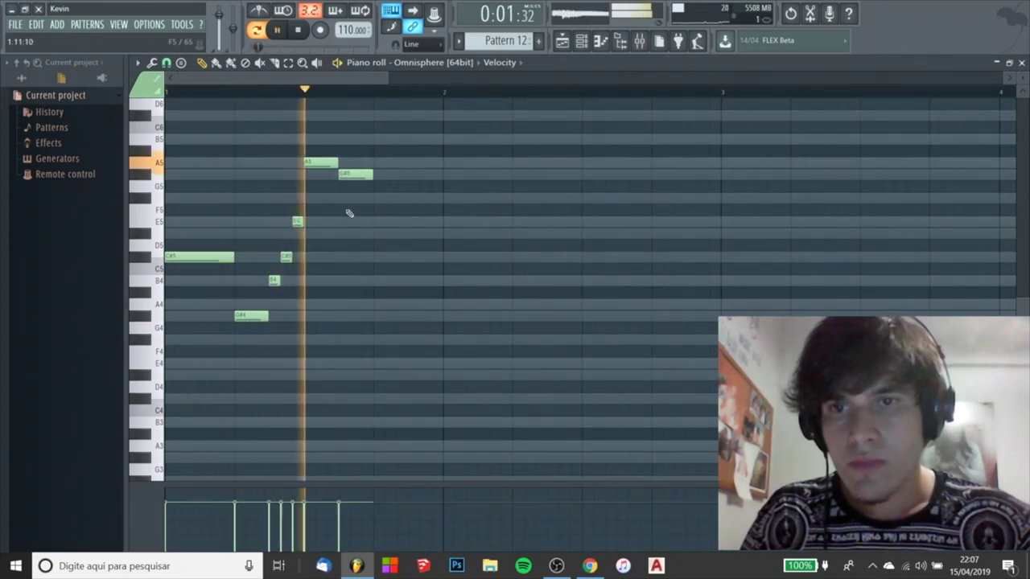
key("space")
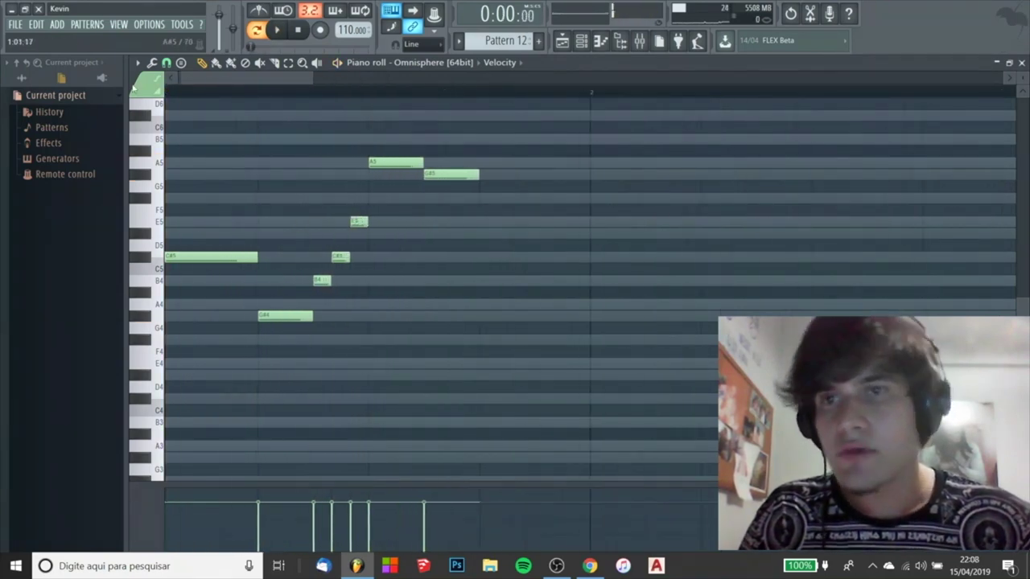
Choose a snap division for the Omnisphere piano roll's grid
scroll(173, 161, "up", 2)
left_click(166, 62)
left_click(185, 194)
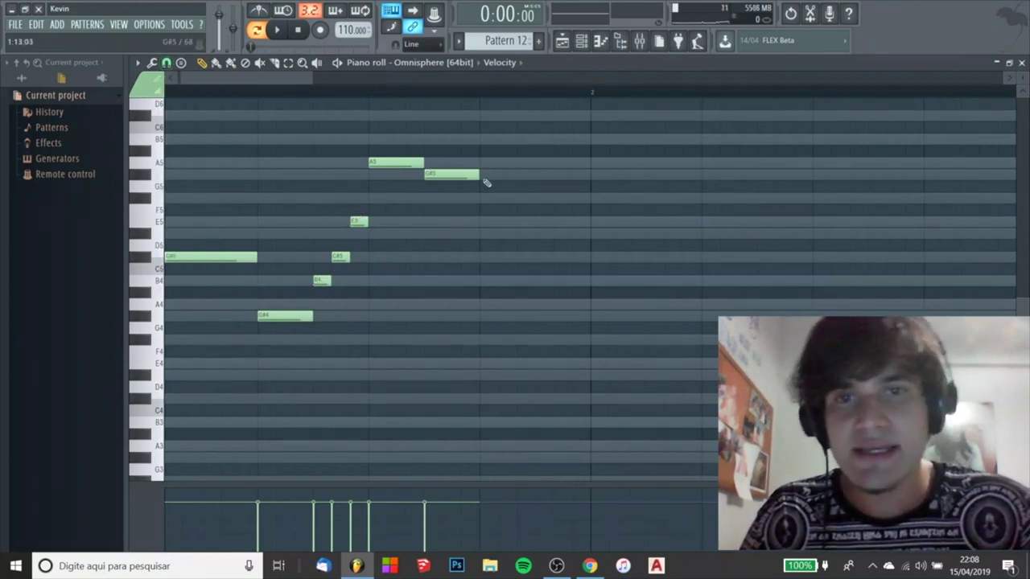
scroll(758, 207, "right", 1)
scroll(404, 212, "down", 1)
scroll(404, 212, "up", 5)
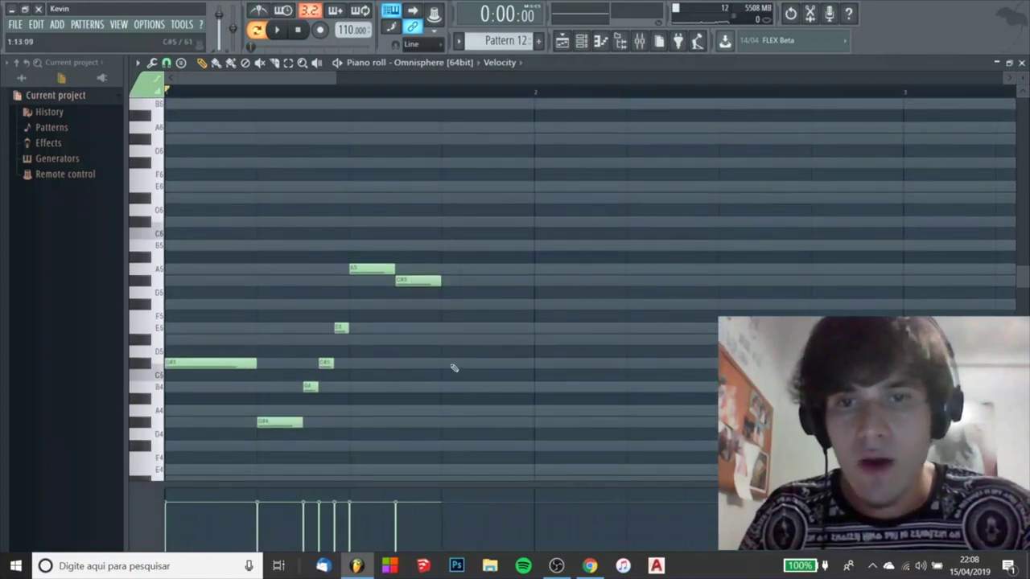
left_click(464, 362)
left_click(556, 363)
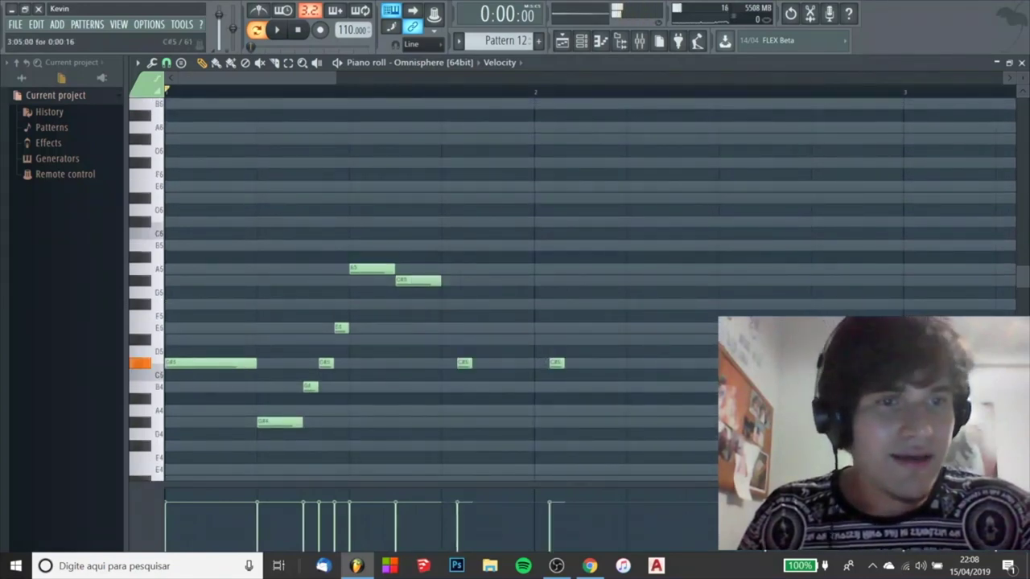
scroll(701, 363, "down", 1)
left_click(701, 363)
scroll(682, 363, "down", 1)
left_click(682, 363)
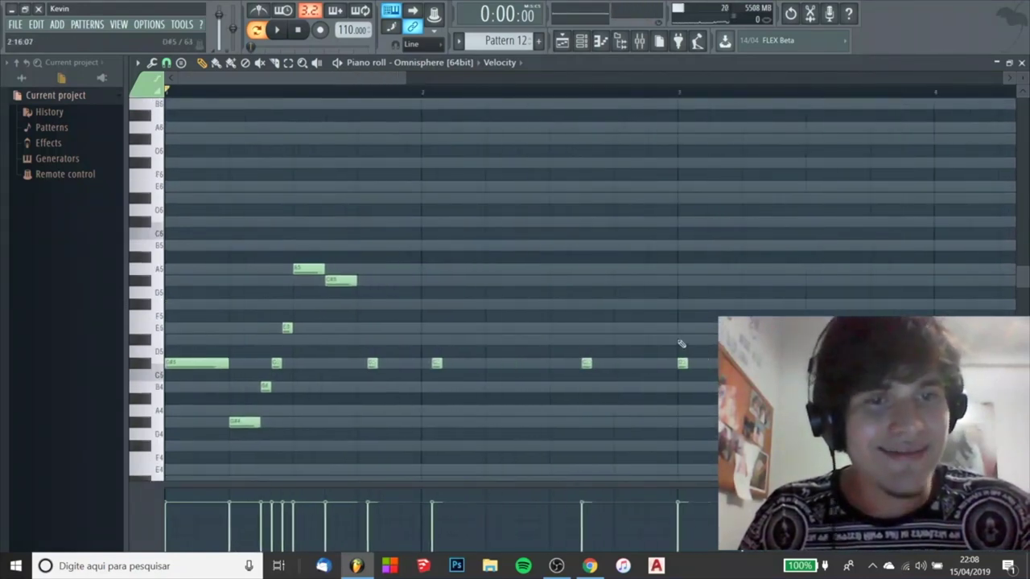
right_click(682, 363)
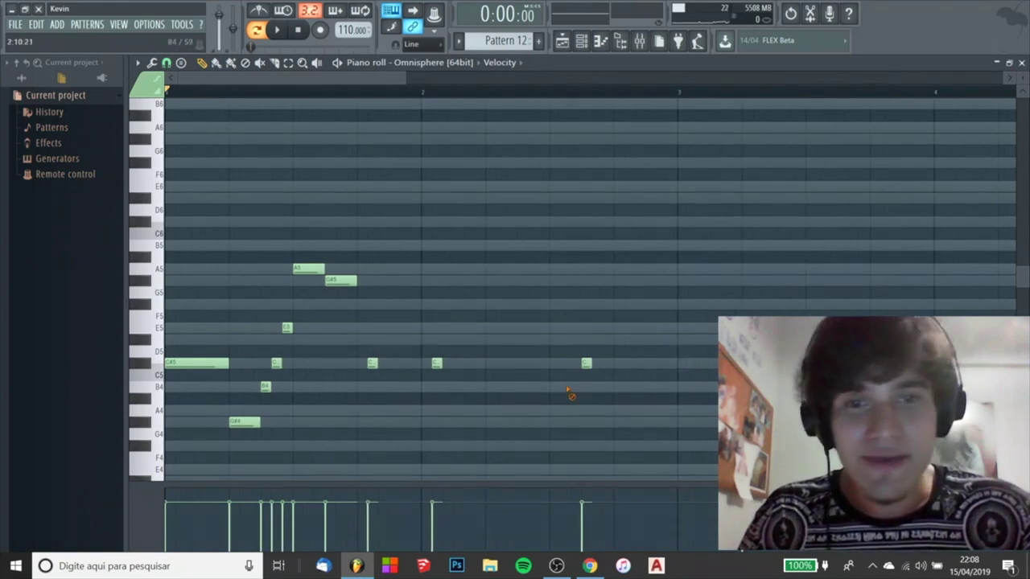
right_click(436, 363)
right_click(586, 363)
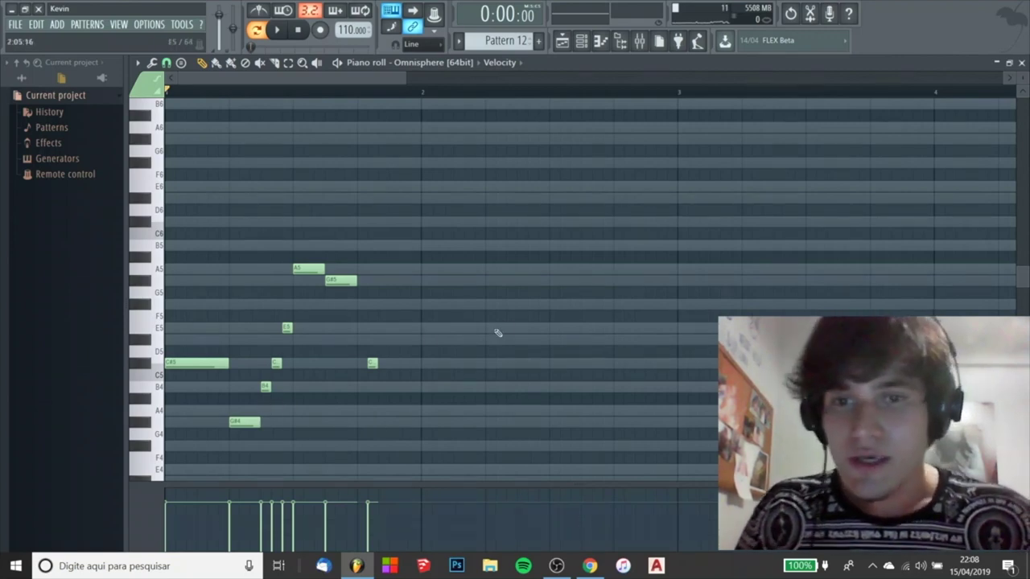
right_click(369, 365)
scroll(329, 201, "up", 3)
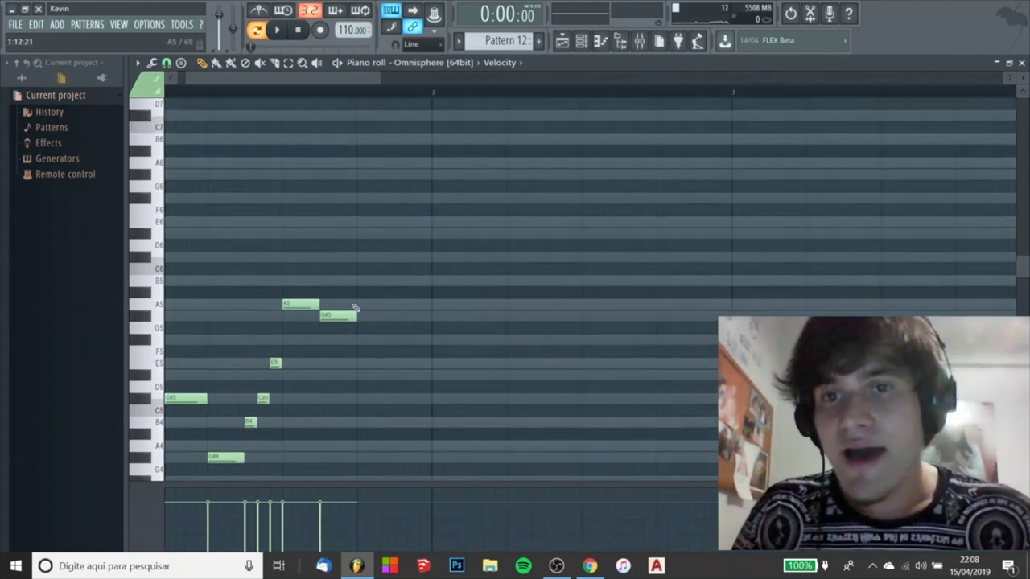
scroll(368, 448, "down", 6)
scroll(358, 189, "down", 3)
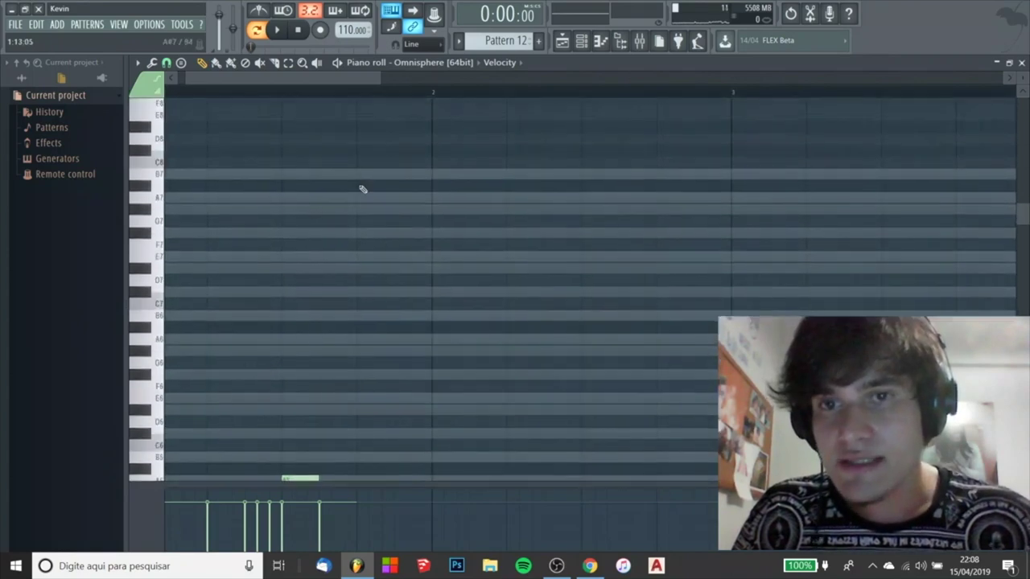
scroll(375, 379, "up", 9)
scroll(470, 377, "down", 3)
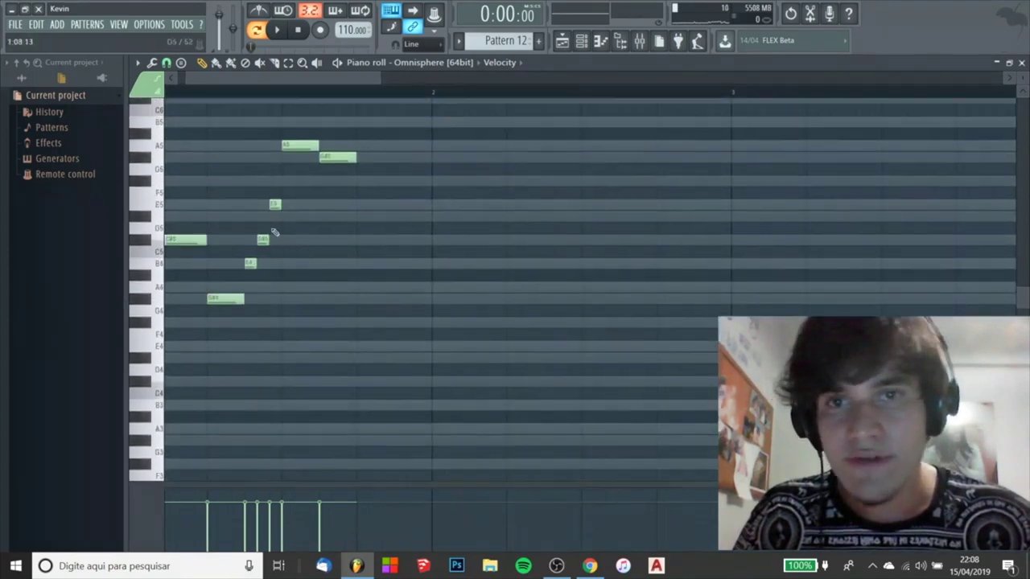
Try a short E6 note on beat 4 of bar 1 with a D#6 note half a beat after it
scroll(302, 342, "up", 2)
scroll(321, 368, "up", 2)
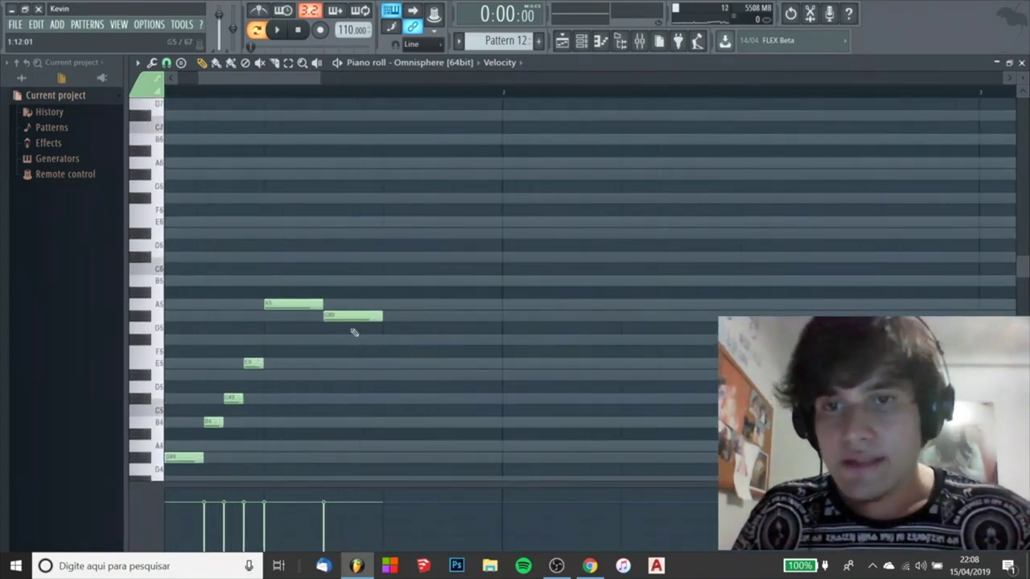
left_click(391, 222)
left_click(451, 232)
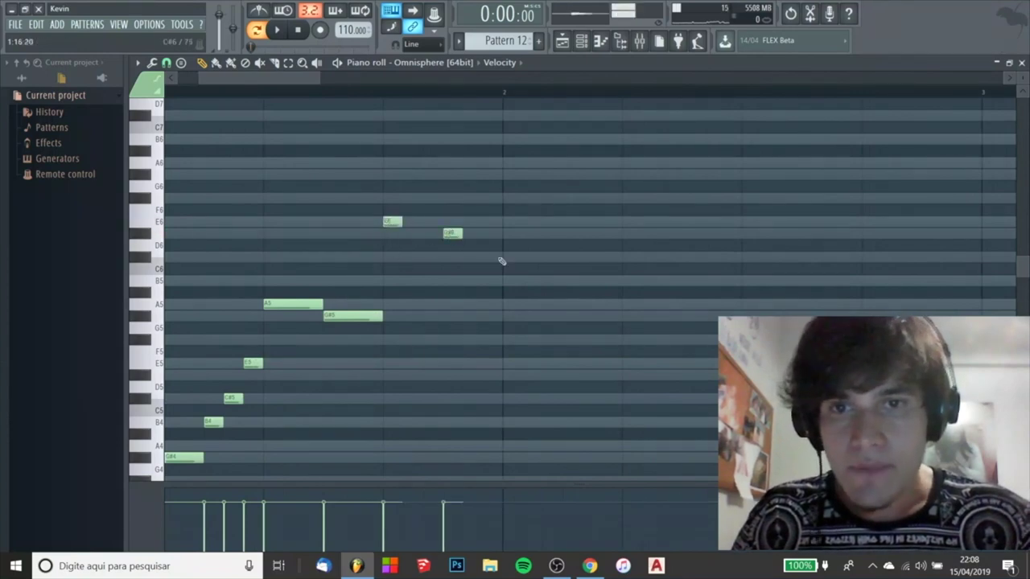
key("space")
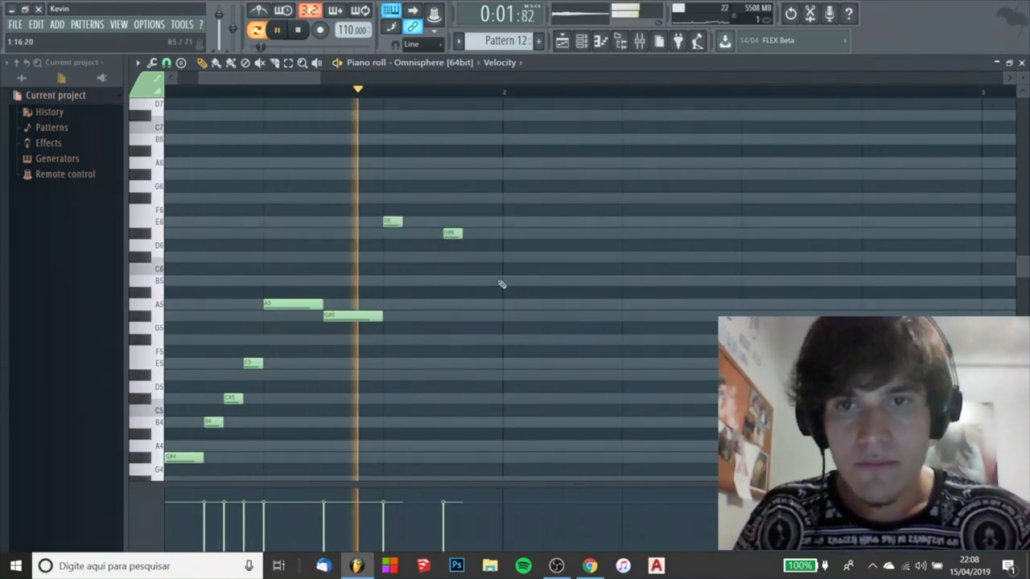
right_click(443, 234)
right_click(392, 221)
Fill beat 4 of bar 1 with four consecutive short notes in the order C#6, F#6, E6 and B5
left_click(391, 256)
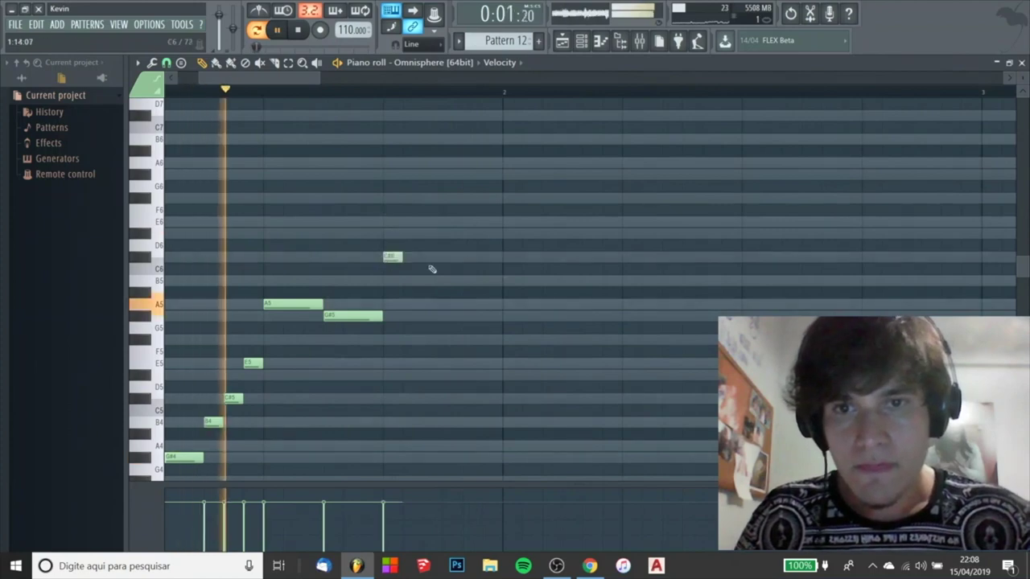
left_click(453, 280)
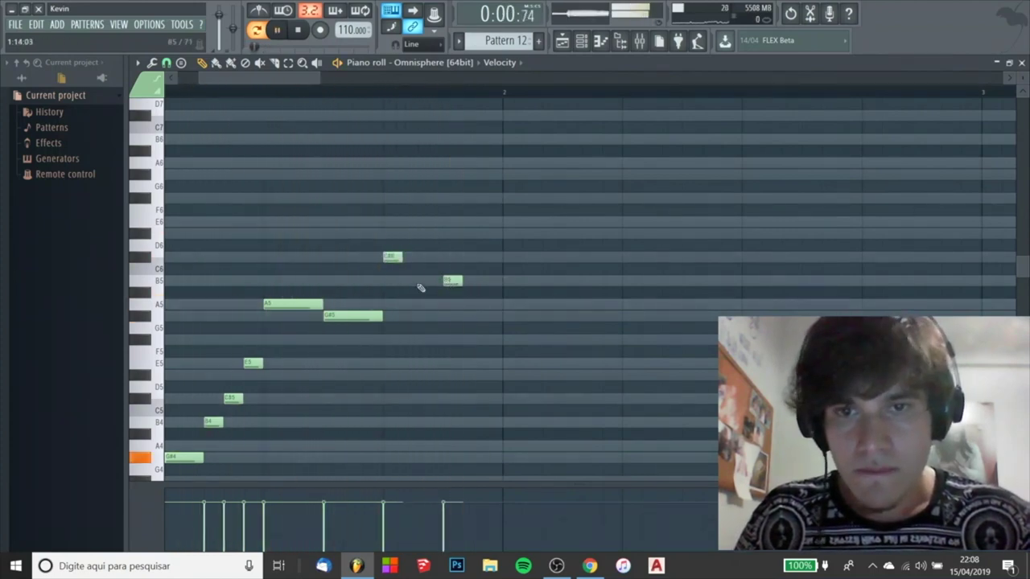
left_click(432, 221)
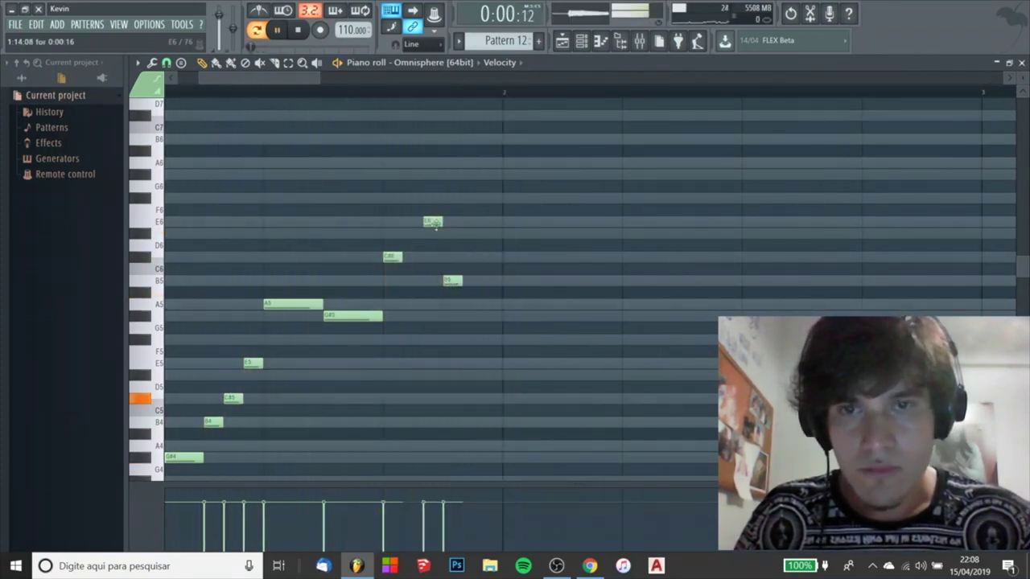
left_click(412, 197)
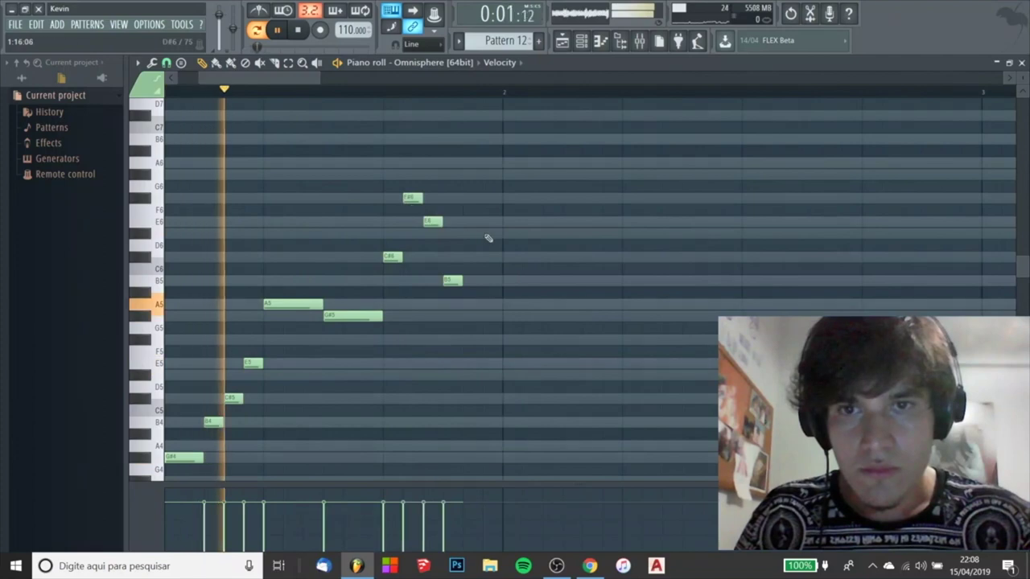
Add a short A5 note at the start of bar 2 and a short G#5 note on its step 7, and stop playback
left_click(507, 304)
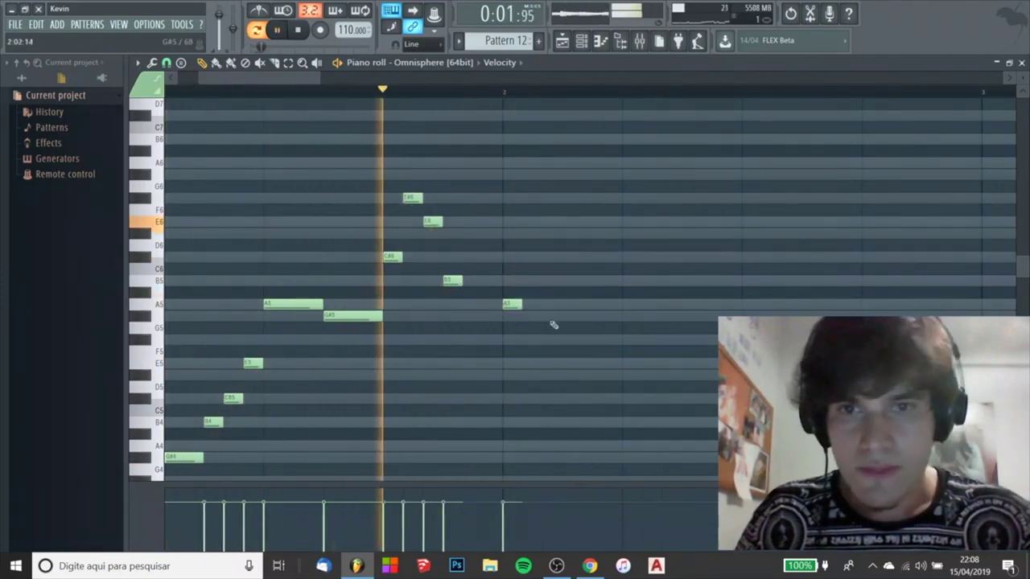
left_click(687, 315)
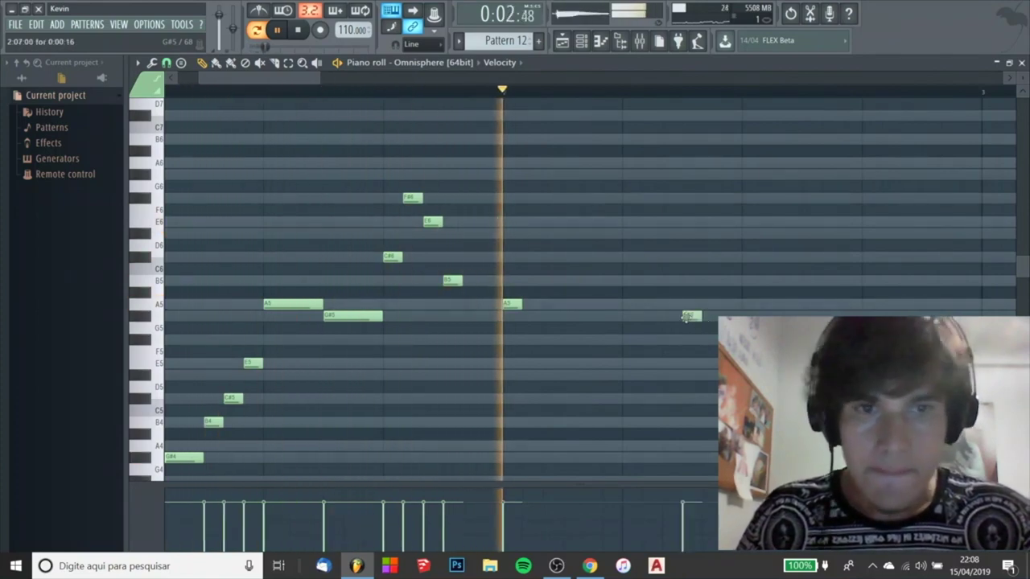
key("space")
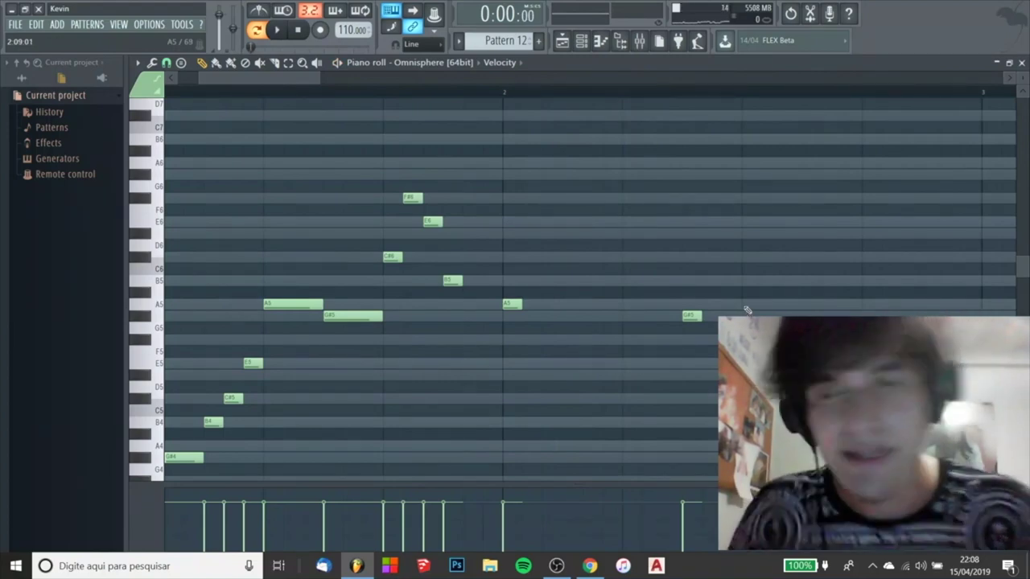
View the scale guide notes in the Sampler channel's piano roll and return to the Omnisphere channel
scroll(643, 266, "down", 3)
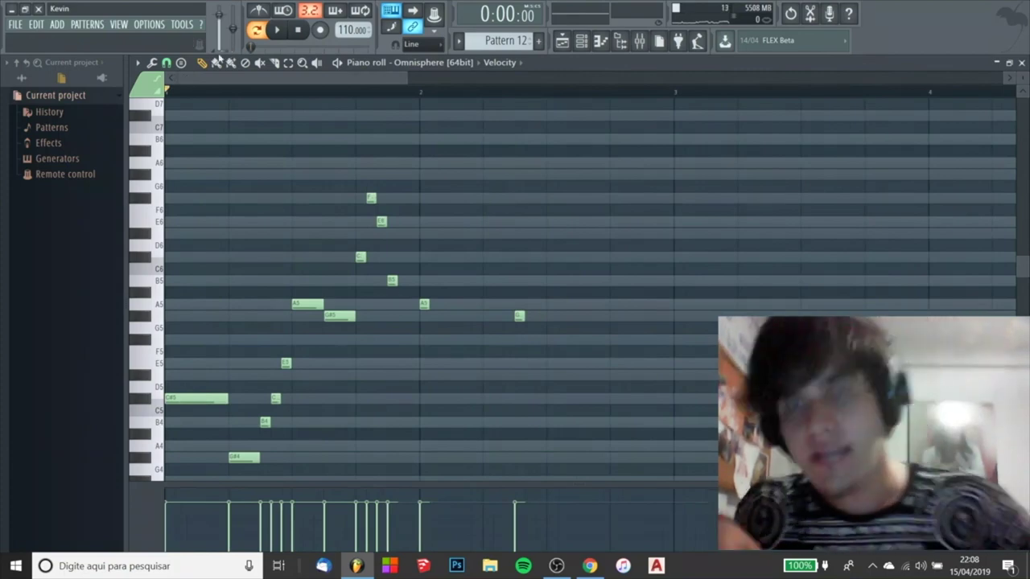
scroll(346, 209, "down", 5)
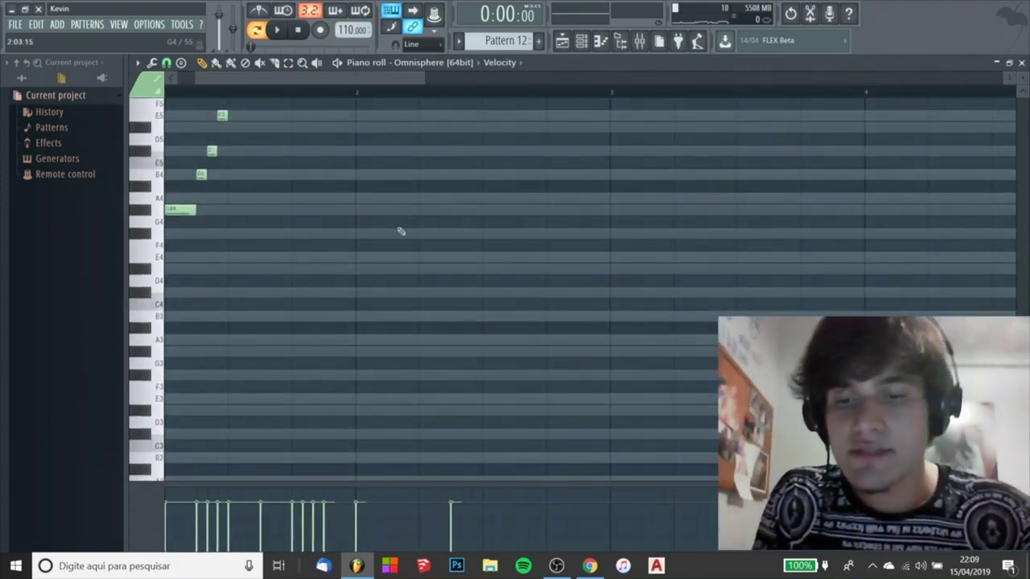
scroll(262, 138, "up", 1)
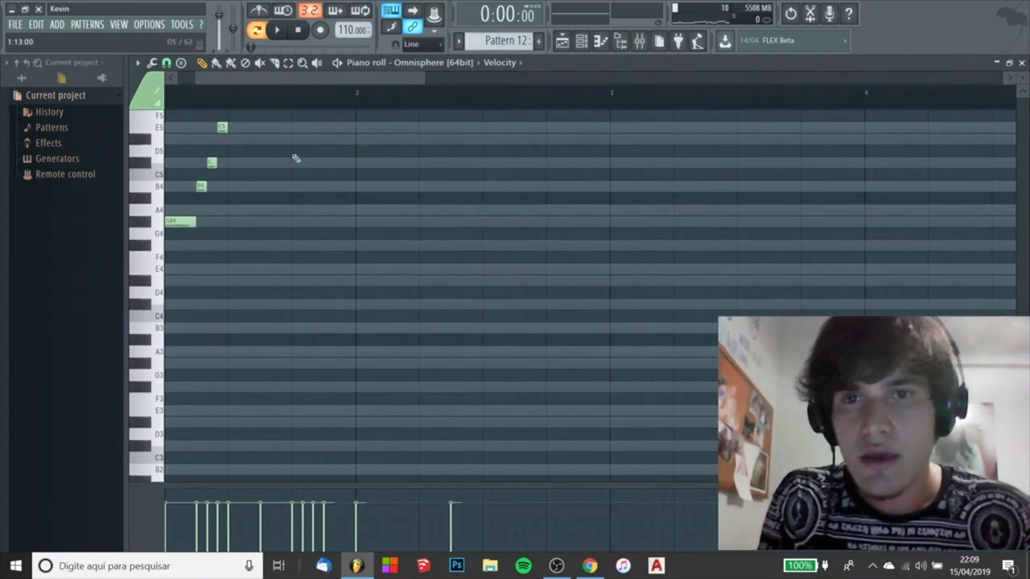
scroll(295, 159, "down", 1)
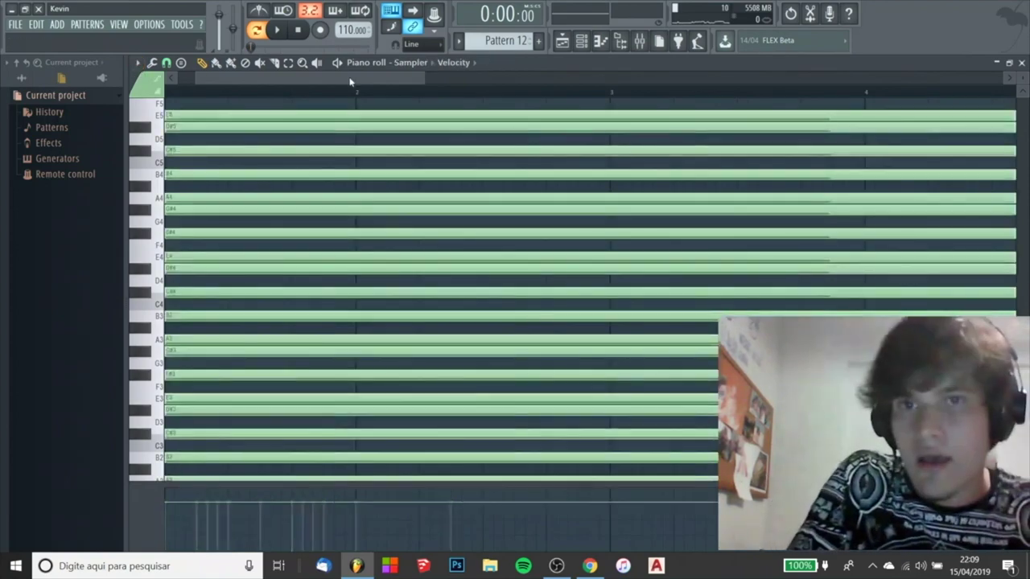
left_click(410, 63)
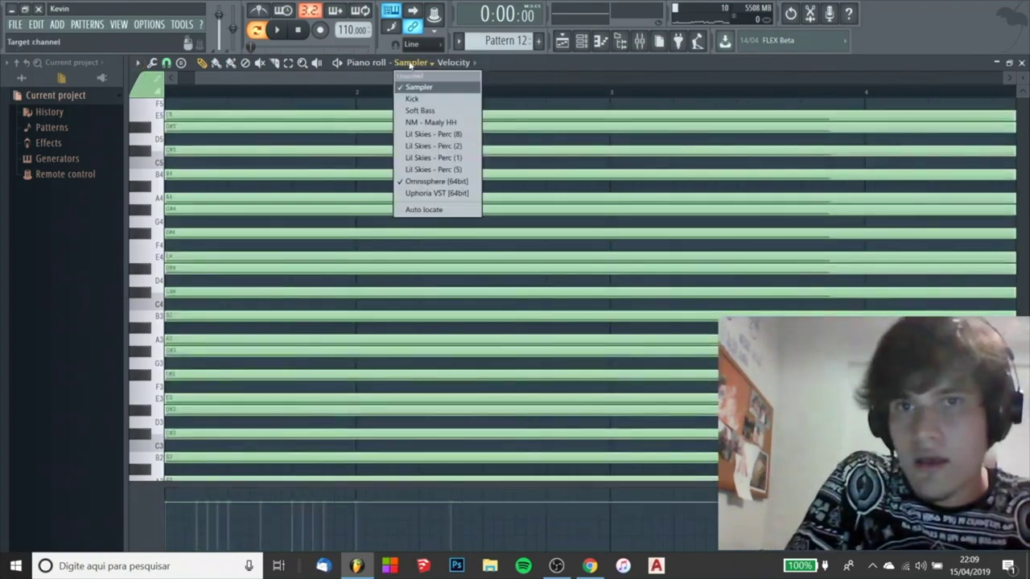
left_click(435, 181)
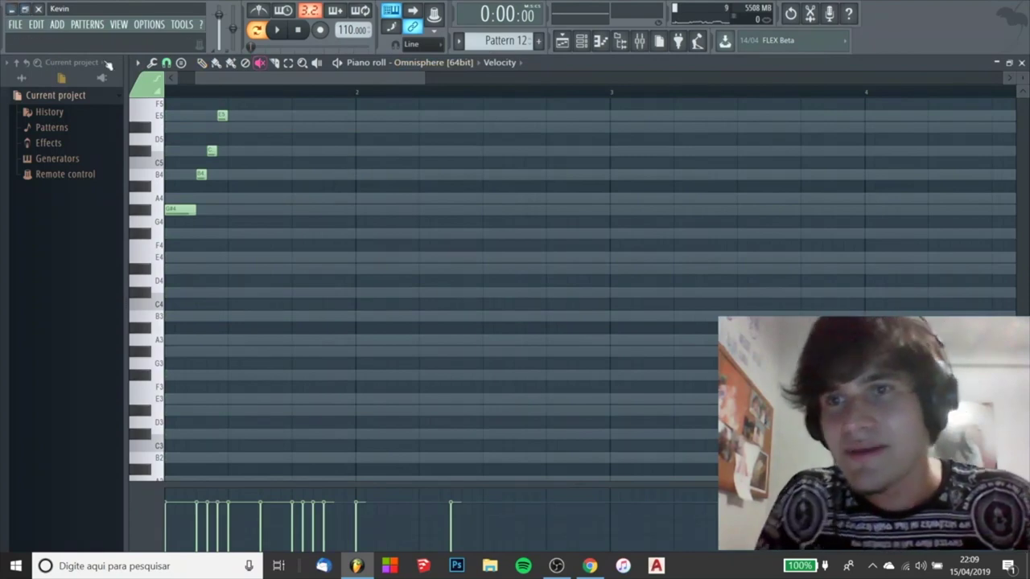
Review the piano roll's helper options, including ghost channels, and switch back to the Draw tool
left_click(138, 62)
mouse_move(153, 113)
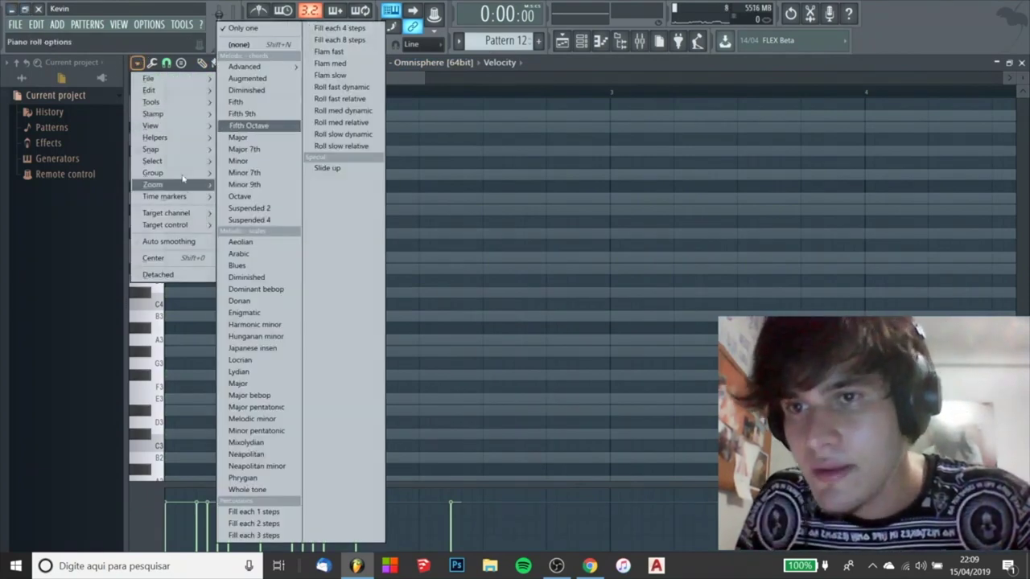
mouse_move(157, 136)
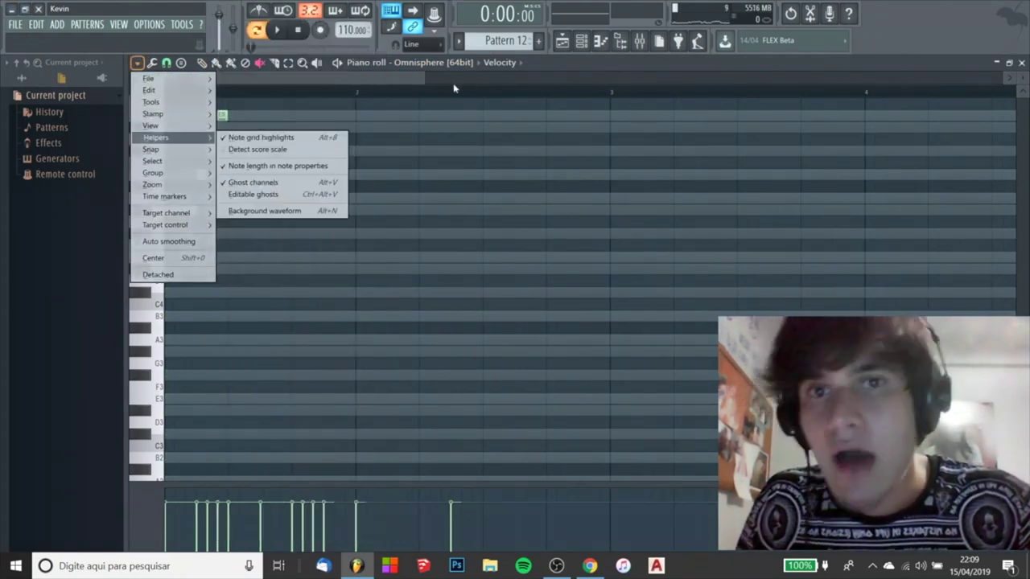
left_click(276, 166)
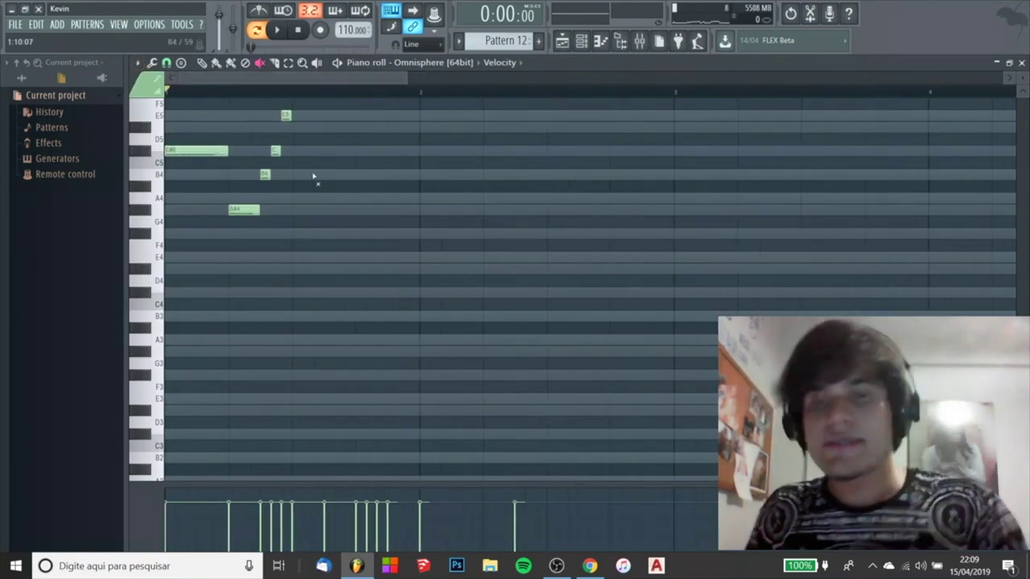
scroll(314, 177, "up", 5)
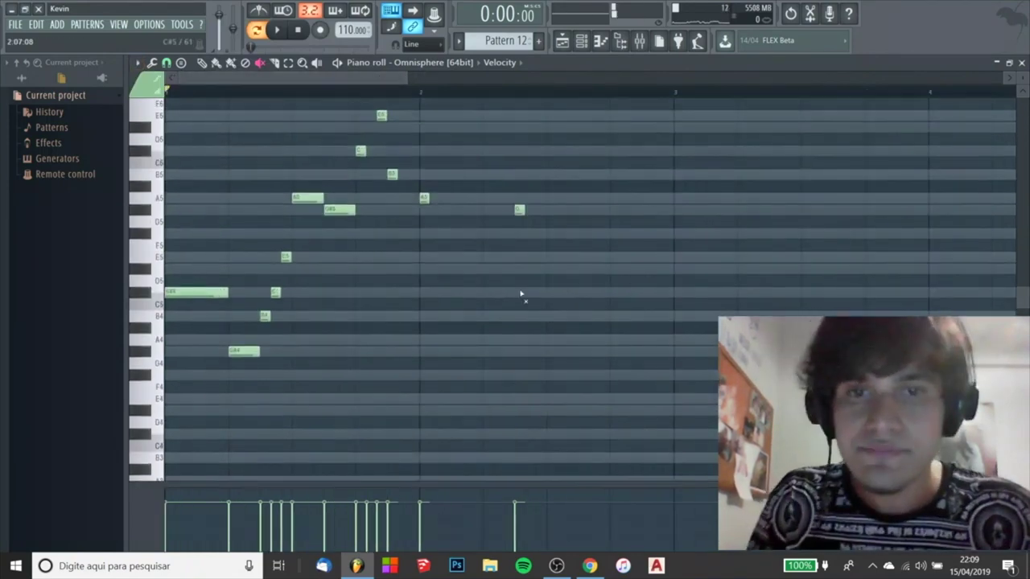
key("p")
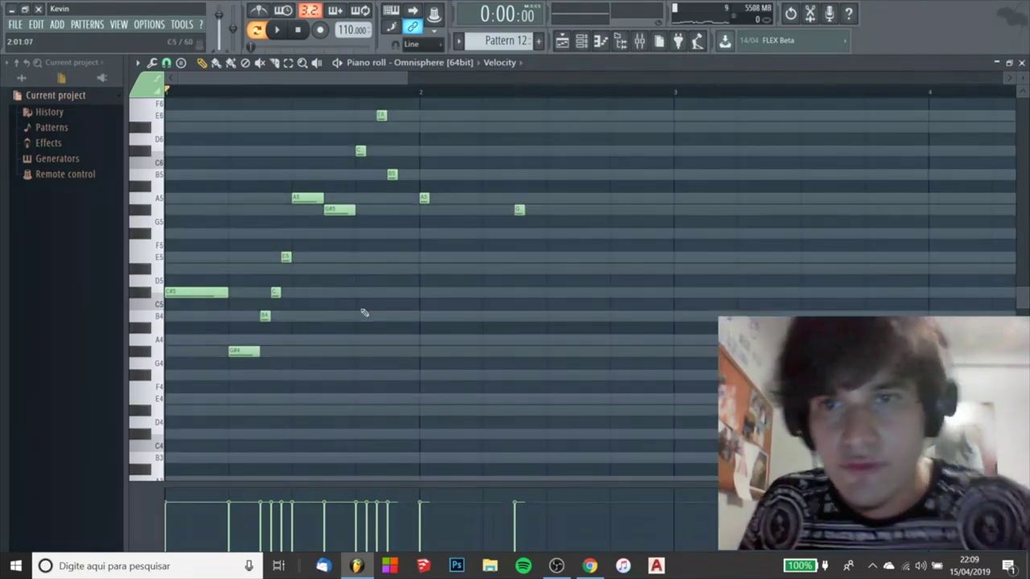
scroll(529, 292, "up", 3)
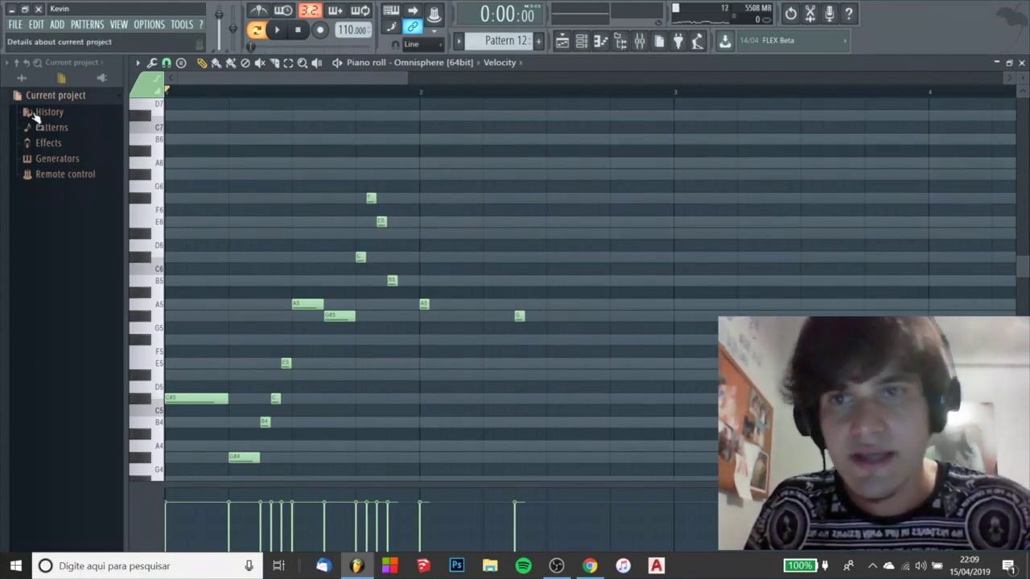
scroll(443, 354, "down", 1)
scroll(795, 281, "down", 2)
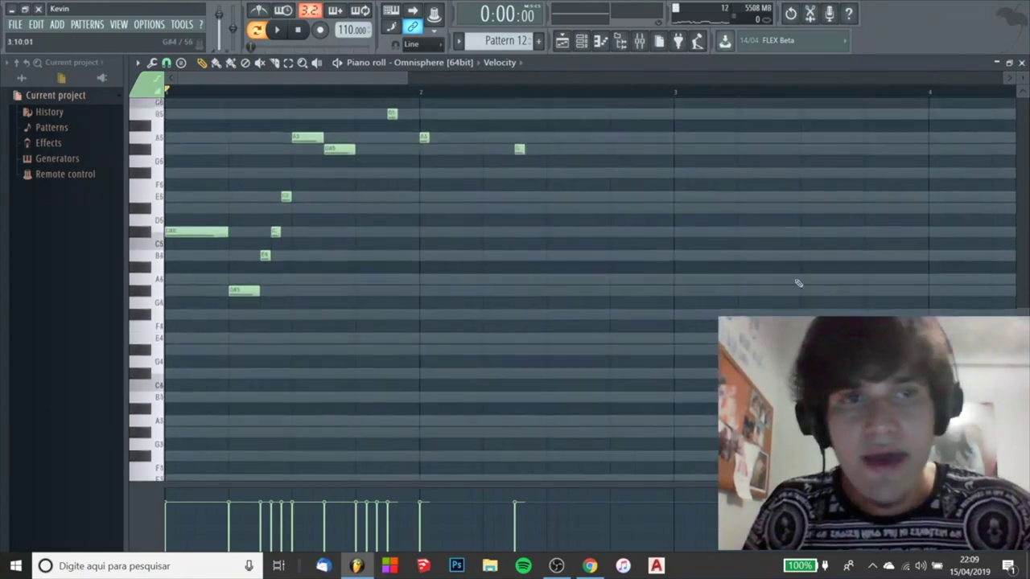
scroll(910, 287, "up", 5)
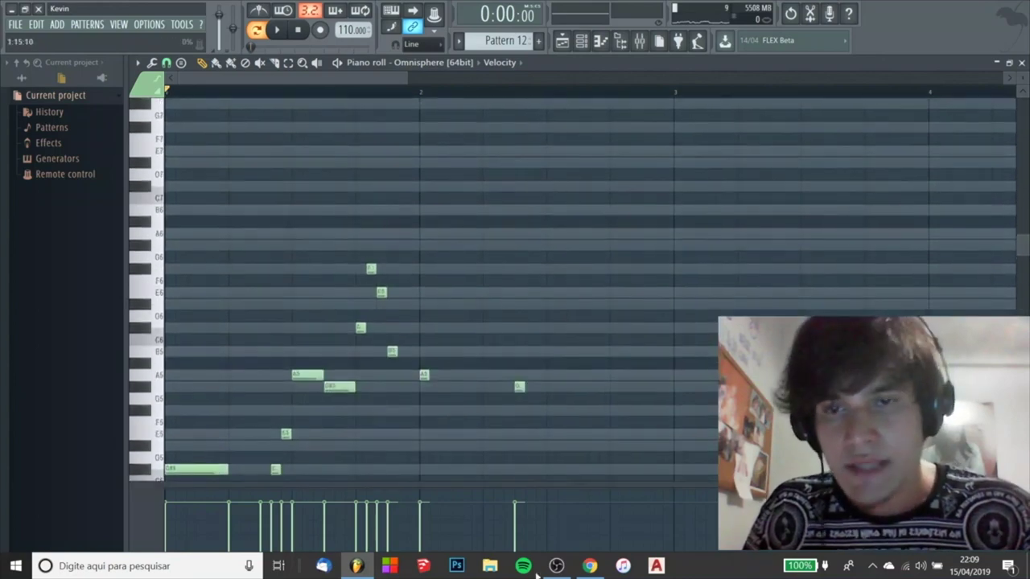
scroll(595, 324, "down", 5)
scroll(257, 275, "up", 3)
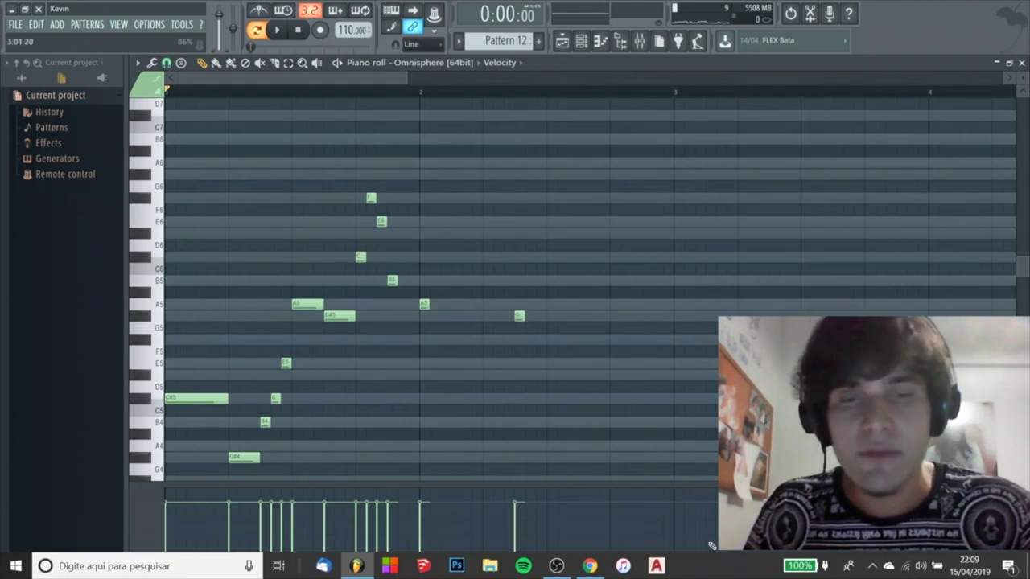
scroll(564, 269, "down", 3)
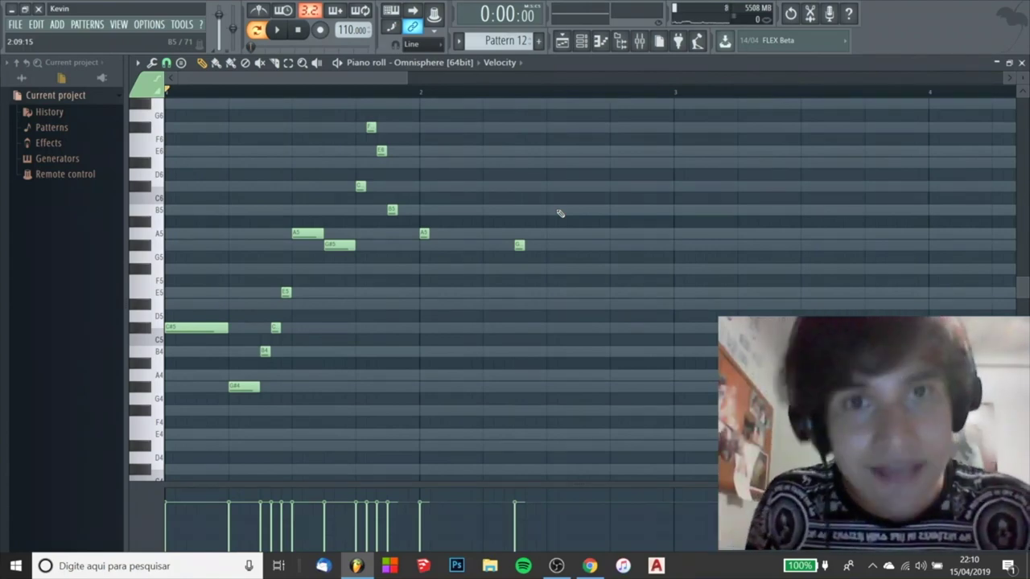
scroll(463, 279, "up", 2)
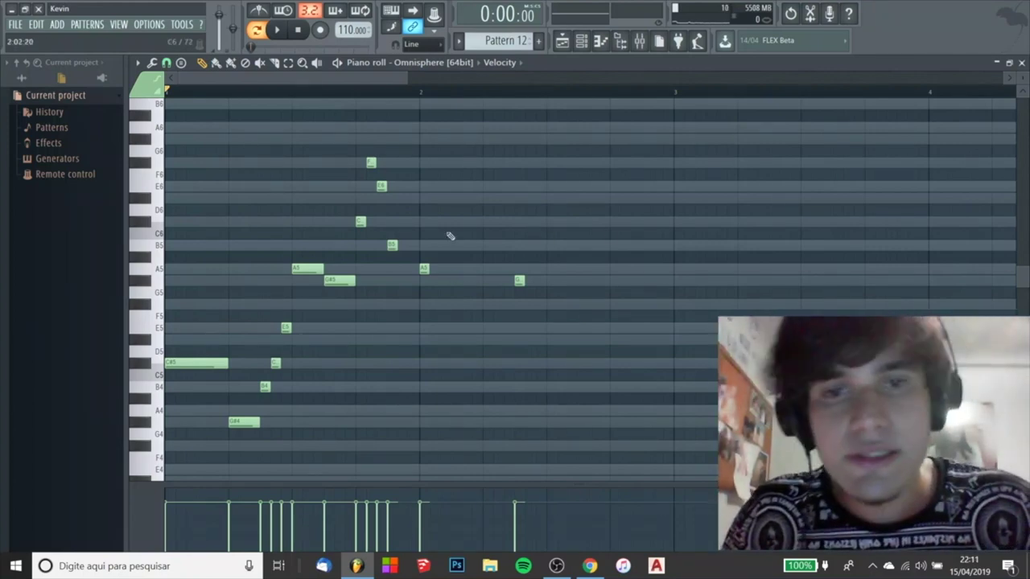
Play the melody and add a short E5 note on beat 3 of bar 2 and a short F#5 note on beat 4
key("space")
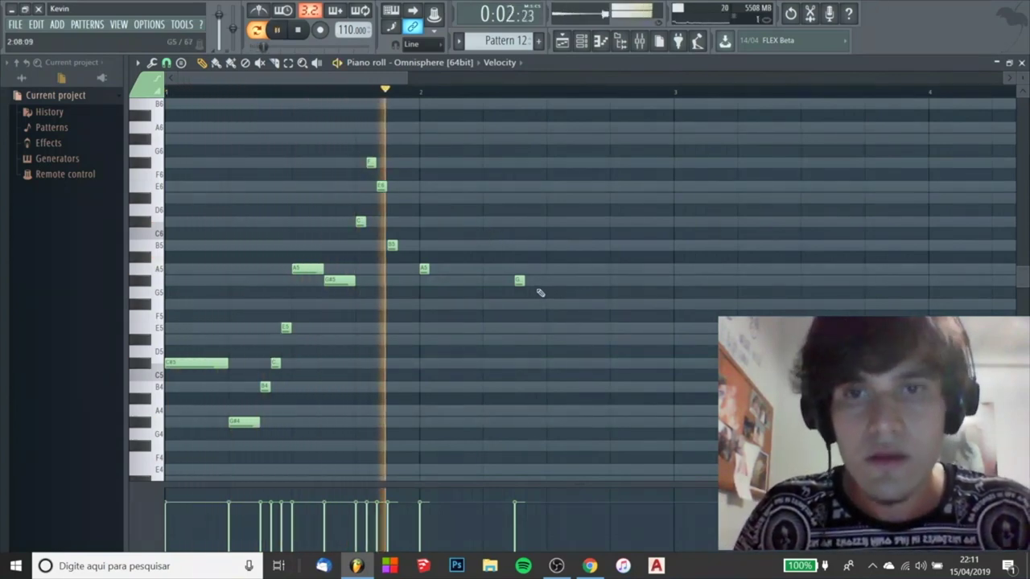
key("space")
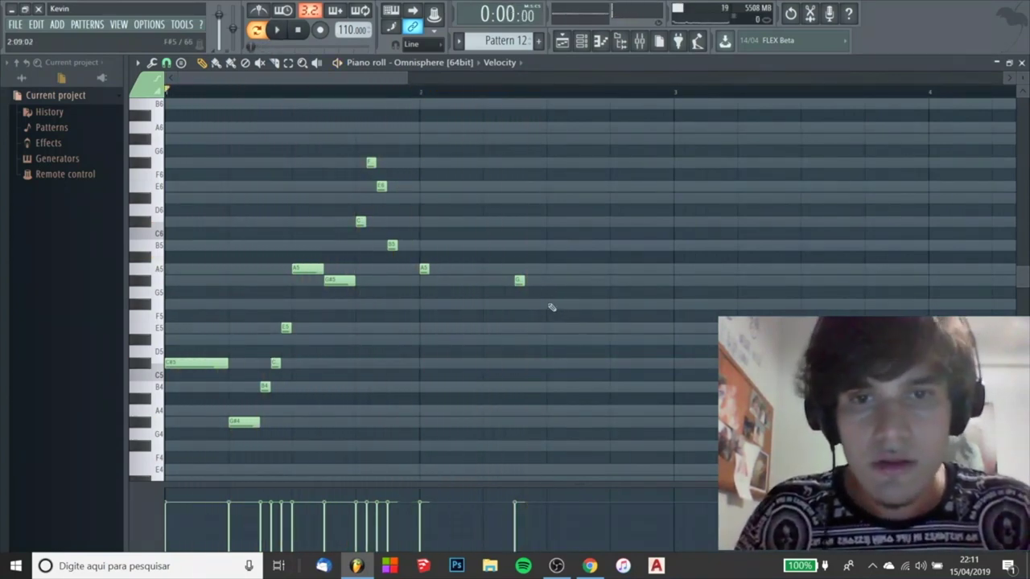
key("space")
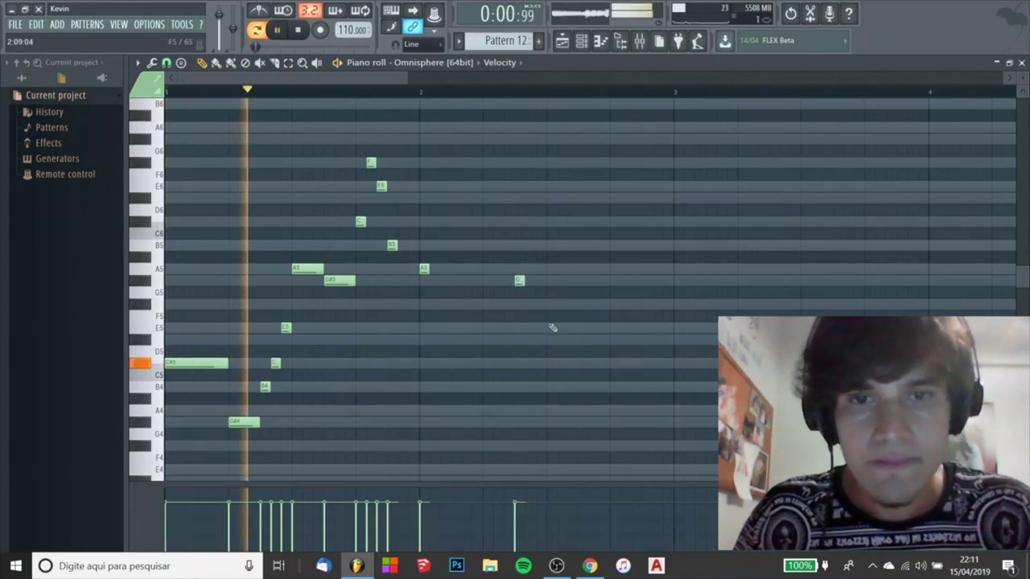
left_click(553, 327)
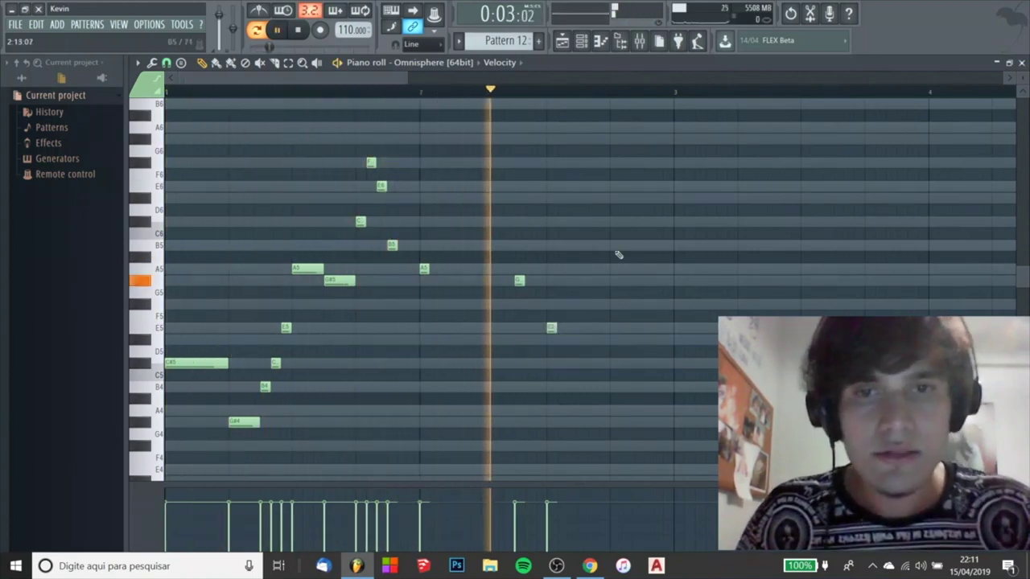
key("space")
scroll(378, 345, "down", 2)
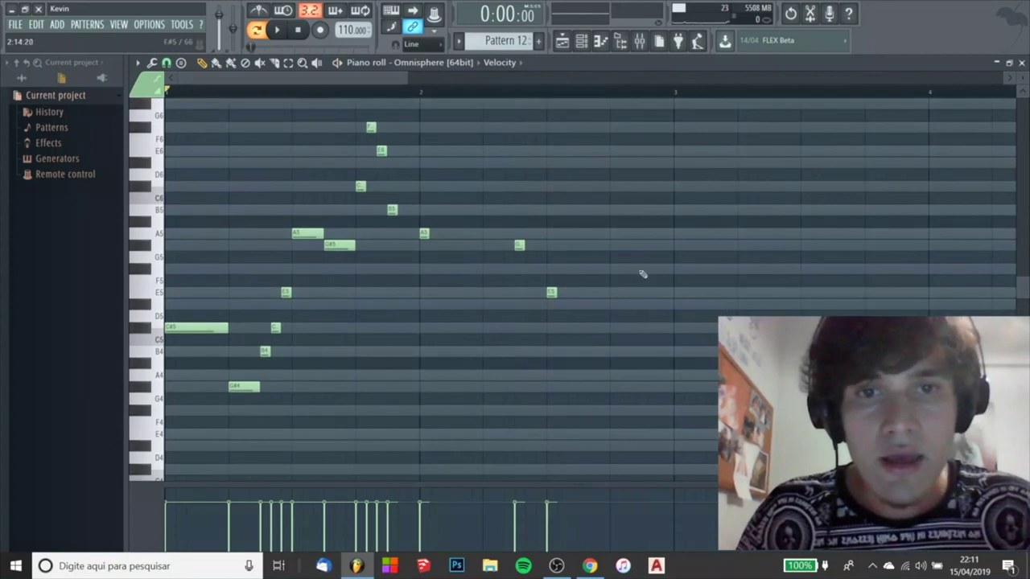
left_click(613, 268)
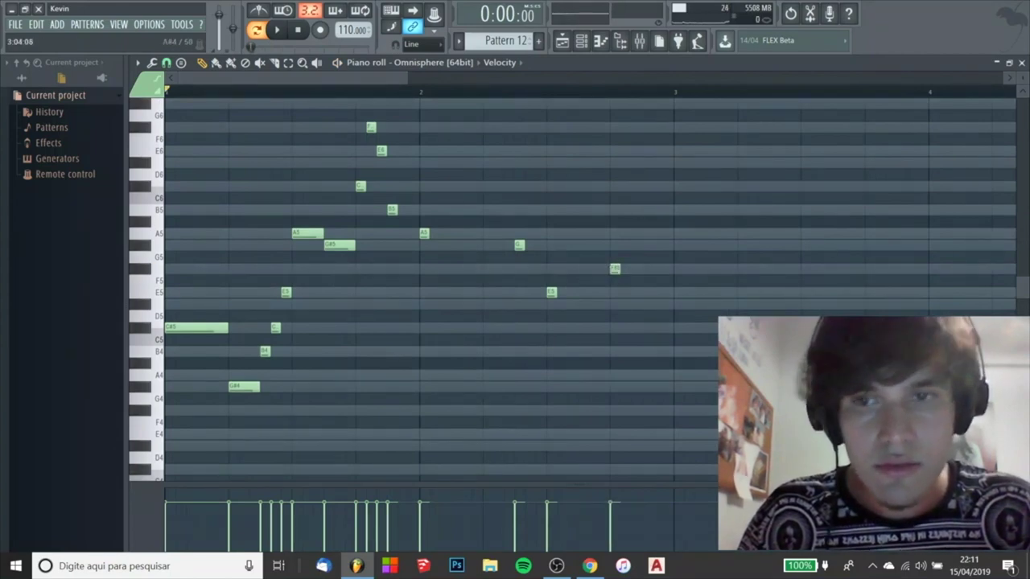
Duplicate all melody notes after the original and shift the copy earlier so it starts exactly at bar 3
key("ctrl+a")
scroll(639, 257, "up", 1)
key("ctrl+b")
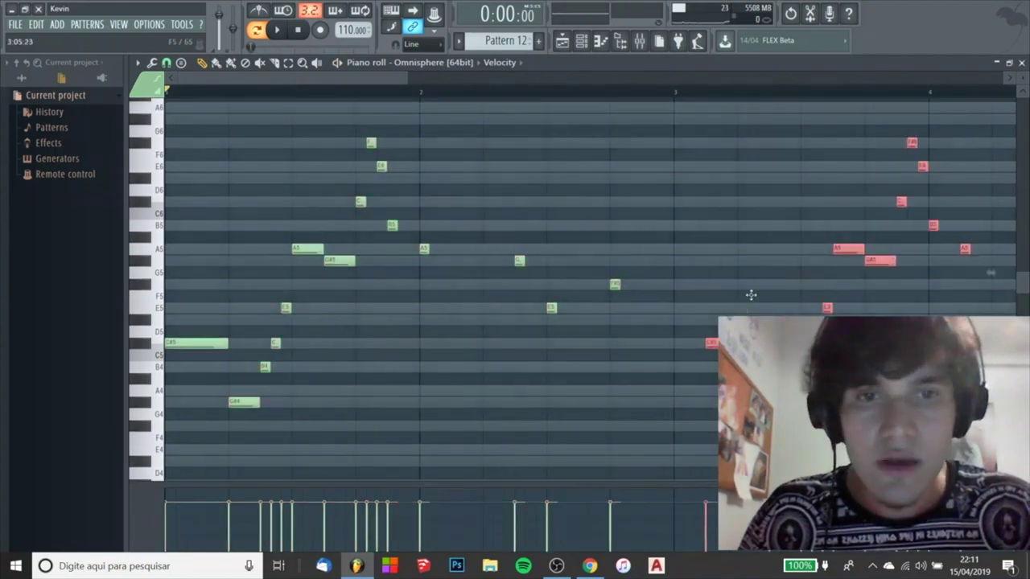
key("shift+Left")
Replace the short F#5 note on beat 4 of bar 2 with one lasting the full beat, and play the four-bar melody
right_click(614, 285)
left_click(619, 288)
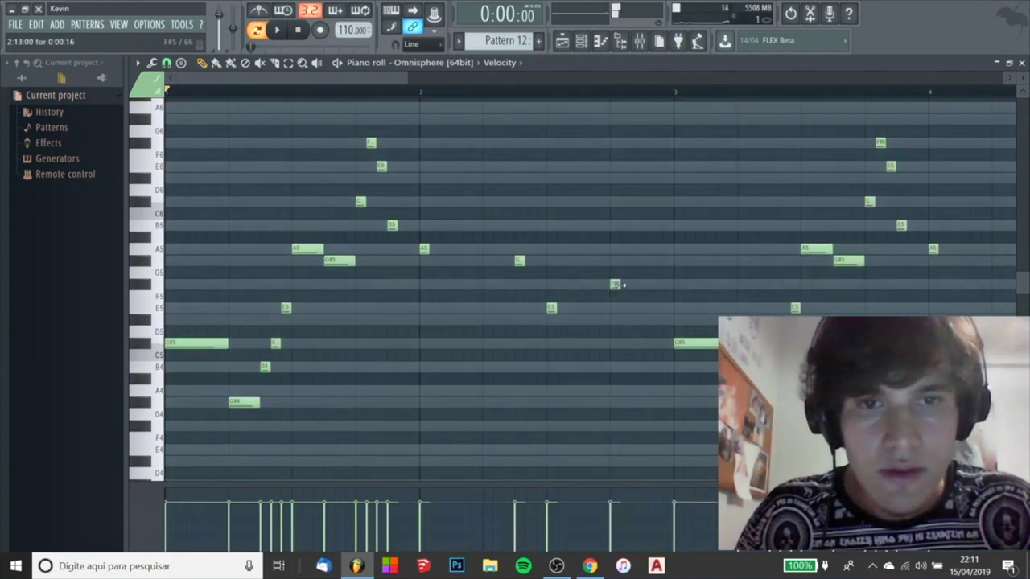
left_click(613, 284)
left_click_drag(699, 284, 678, 286)
scroll(659, 236, "down", 1)
scroll(659, 235, "down", 1)
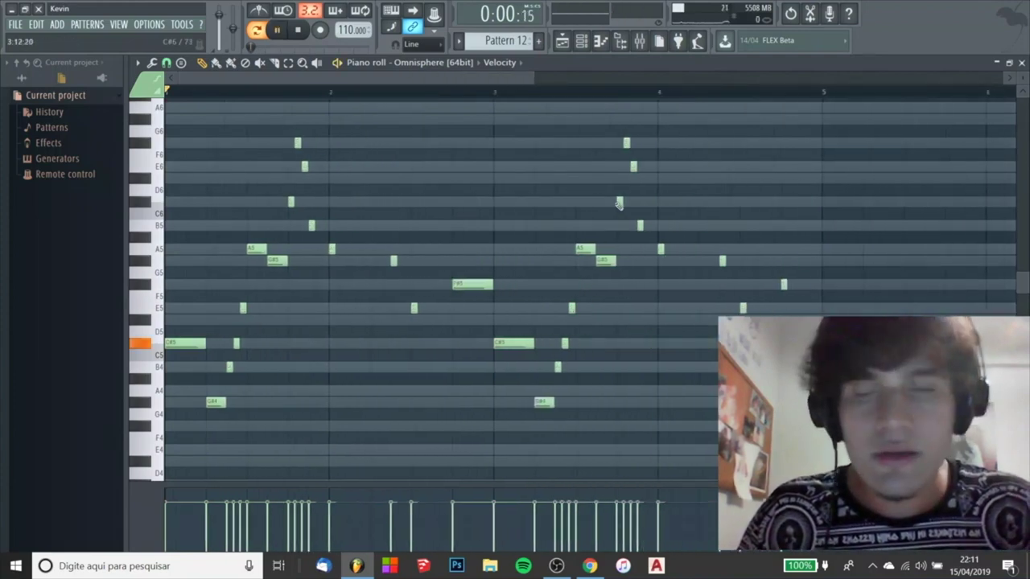
key("space")
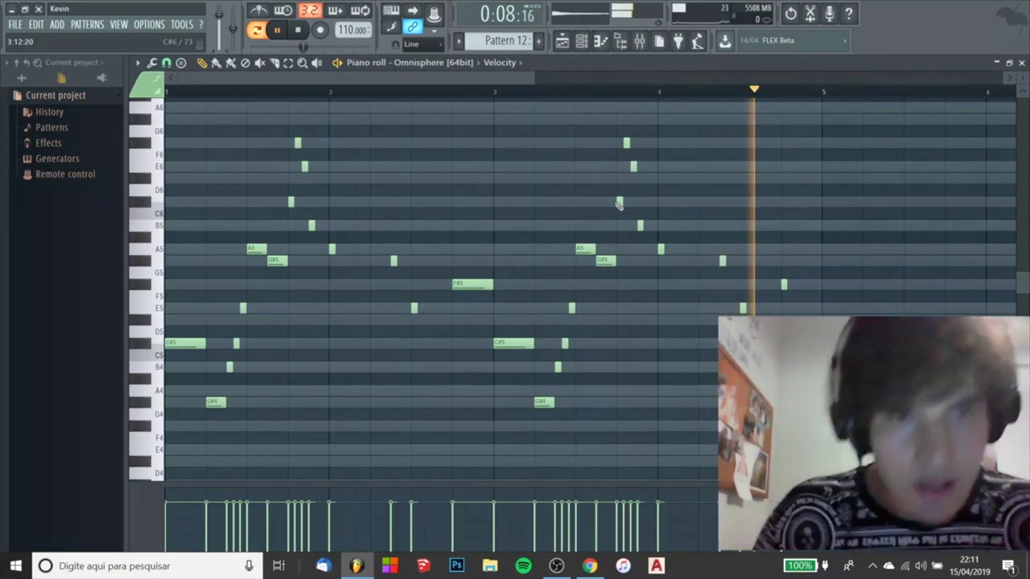
key("space")
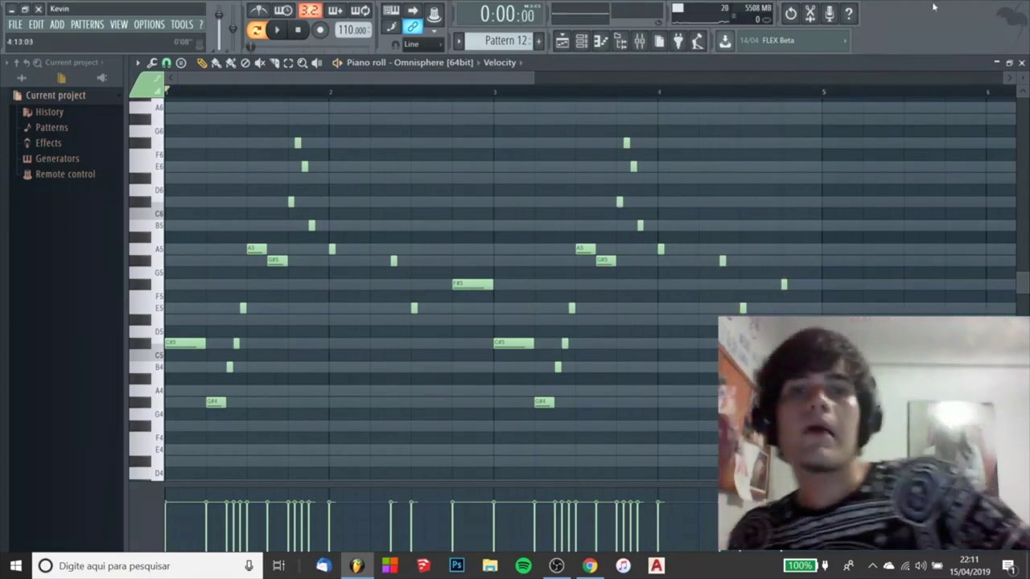